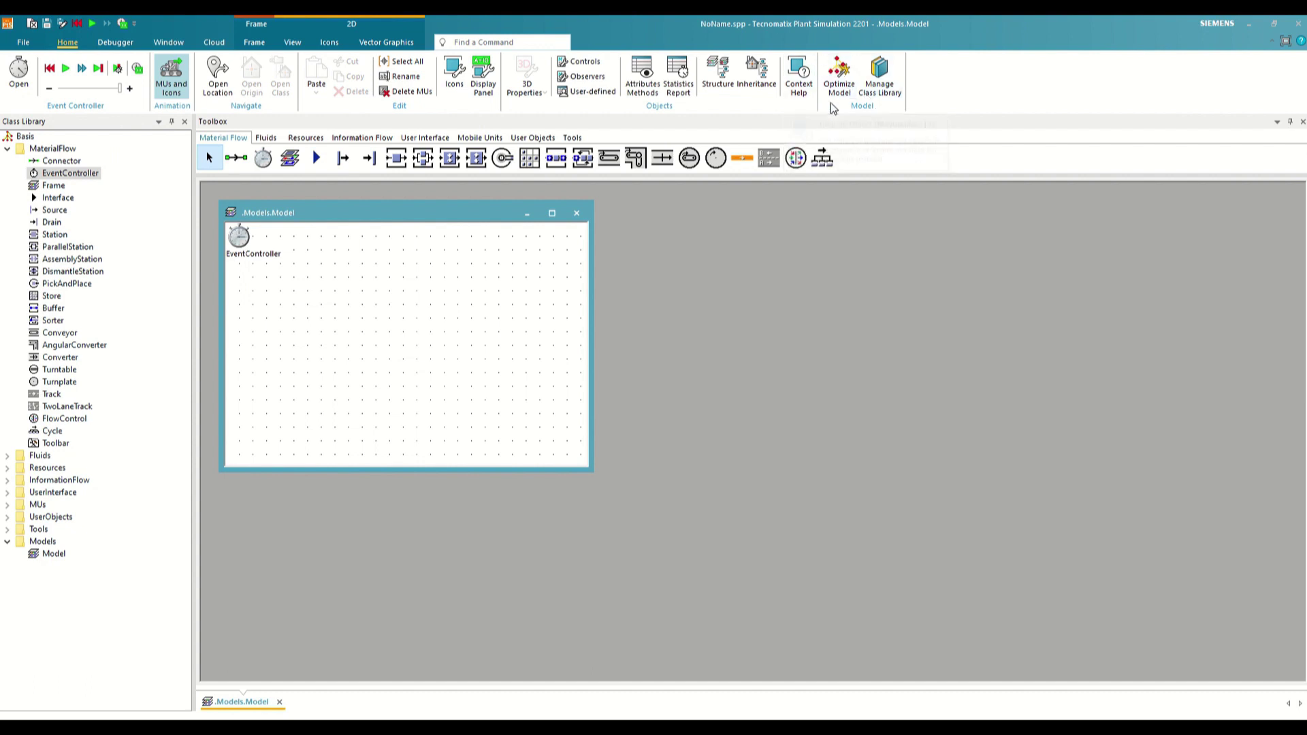
- Place a Drain in the Model frame and view its reference help through Help on Object
{"action": "left_click_drag", "start_coordinate": [369, 158], "coordinate": [368, 323]}
{"action": "double_click", "coordinate": [368, 324]}
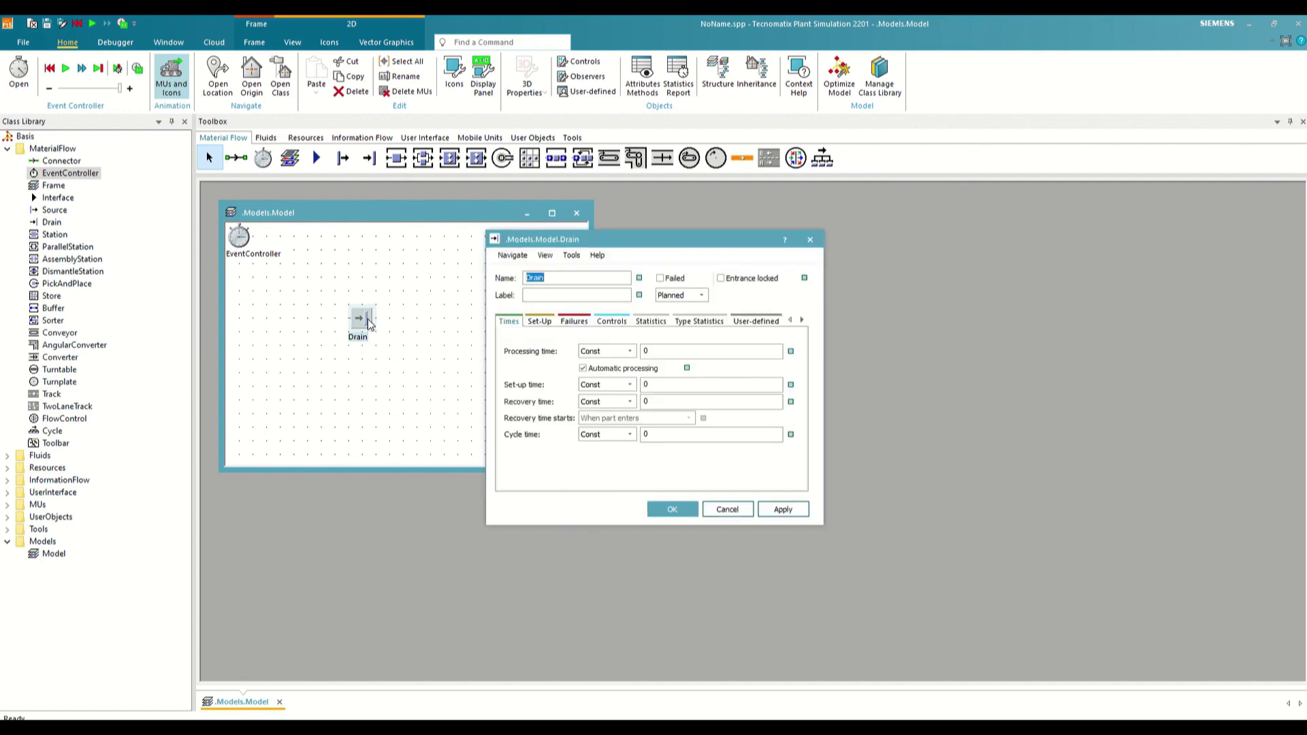
{"action": "left_click", "coordinate": [596, 255]}
{"action": "left_click", "coordinate": [622, 288]}
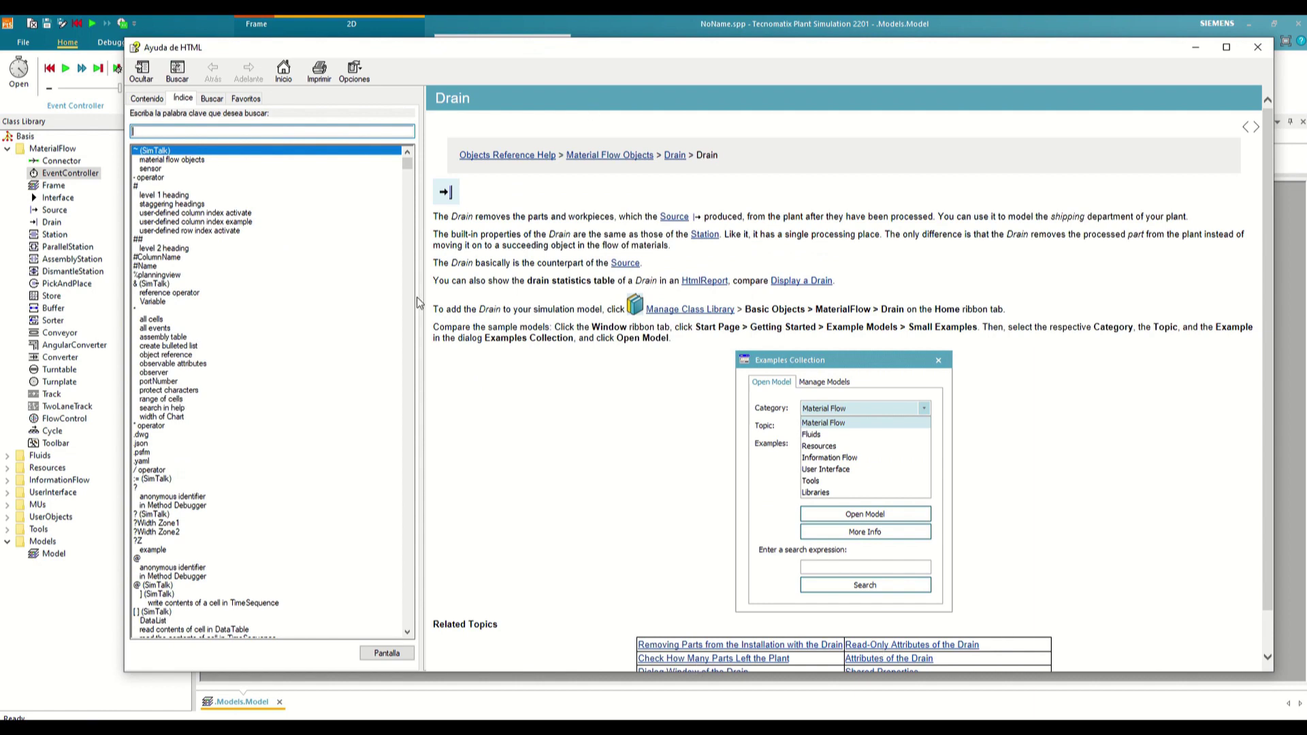
{"action": "left_click", "coordinate": [1258, 46]}
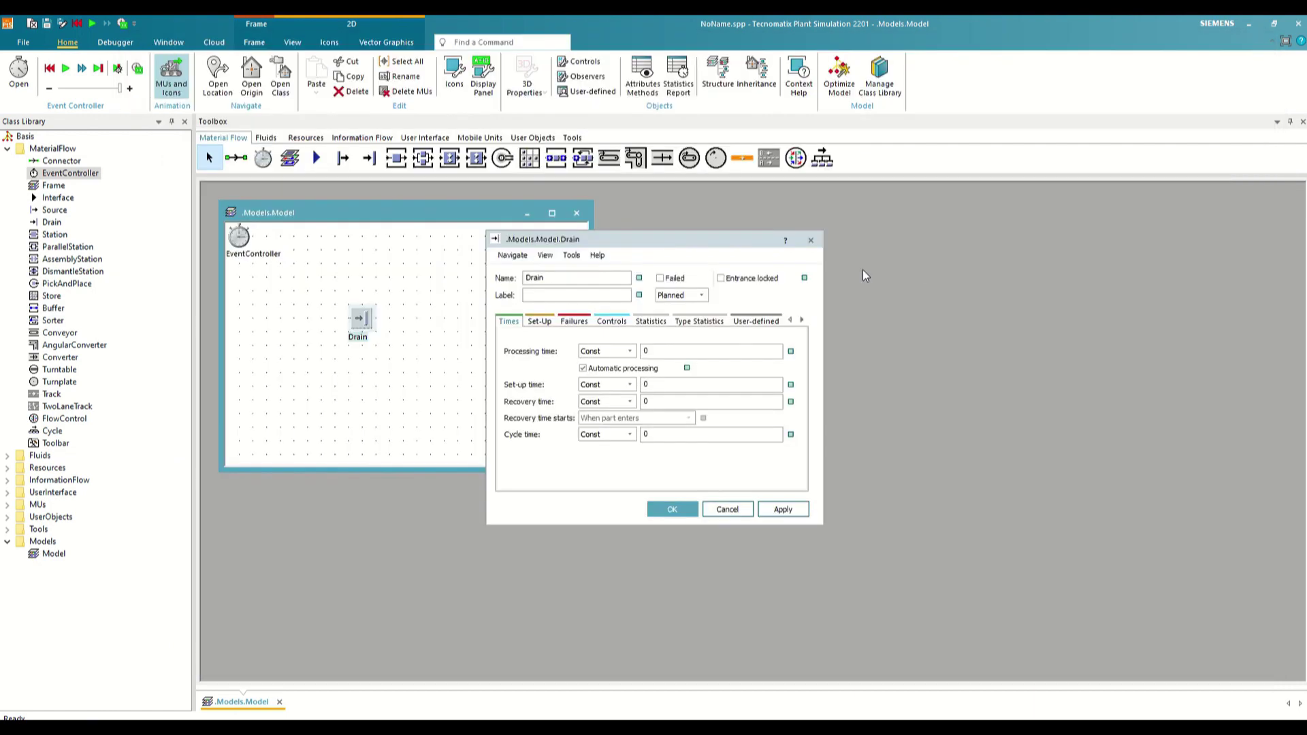
- Close the Drain dialog, then bring up and close the Drain help page with F1
{"action": "left_click", "coordinate": [810, 240]}
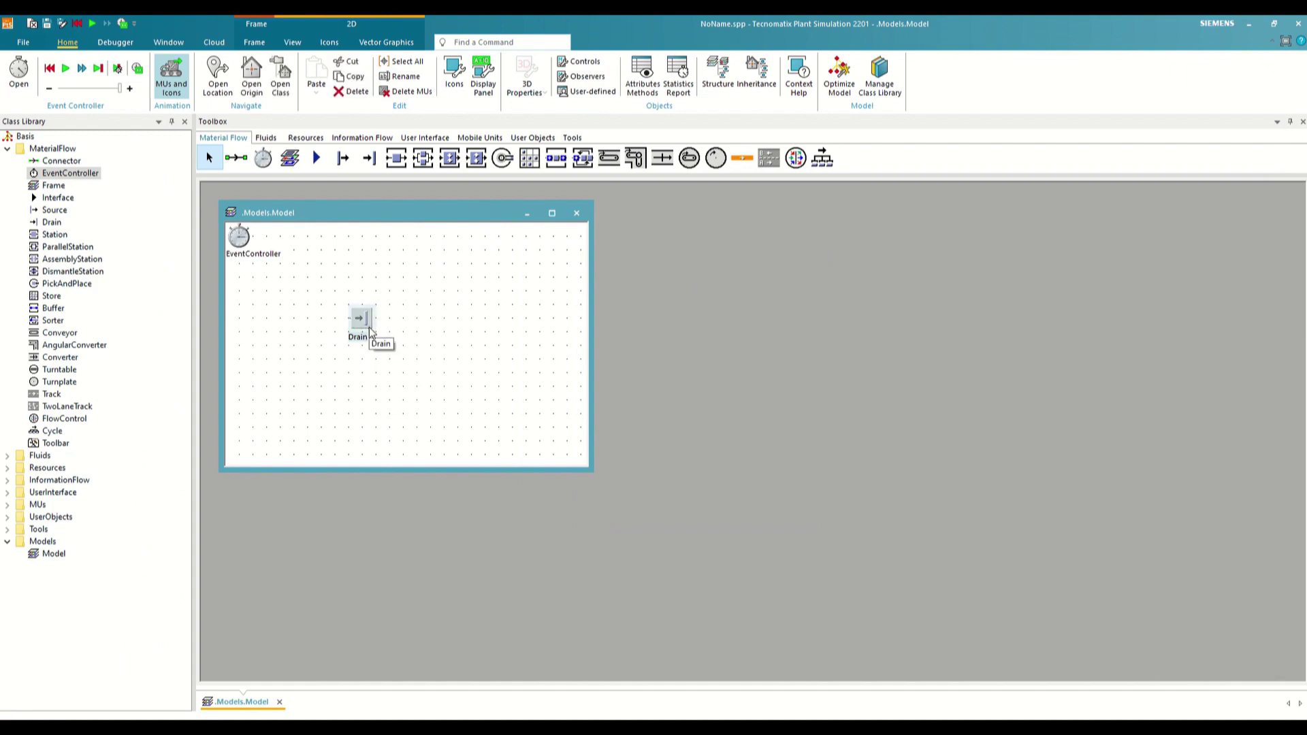
{"action": "key", "text": "F1"}
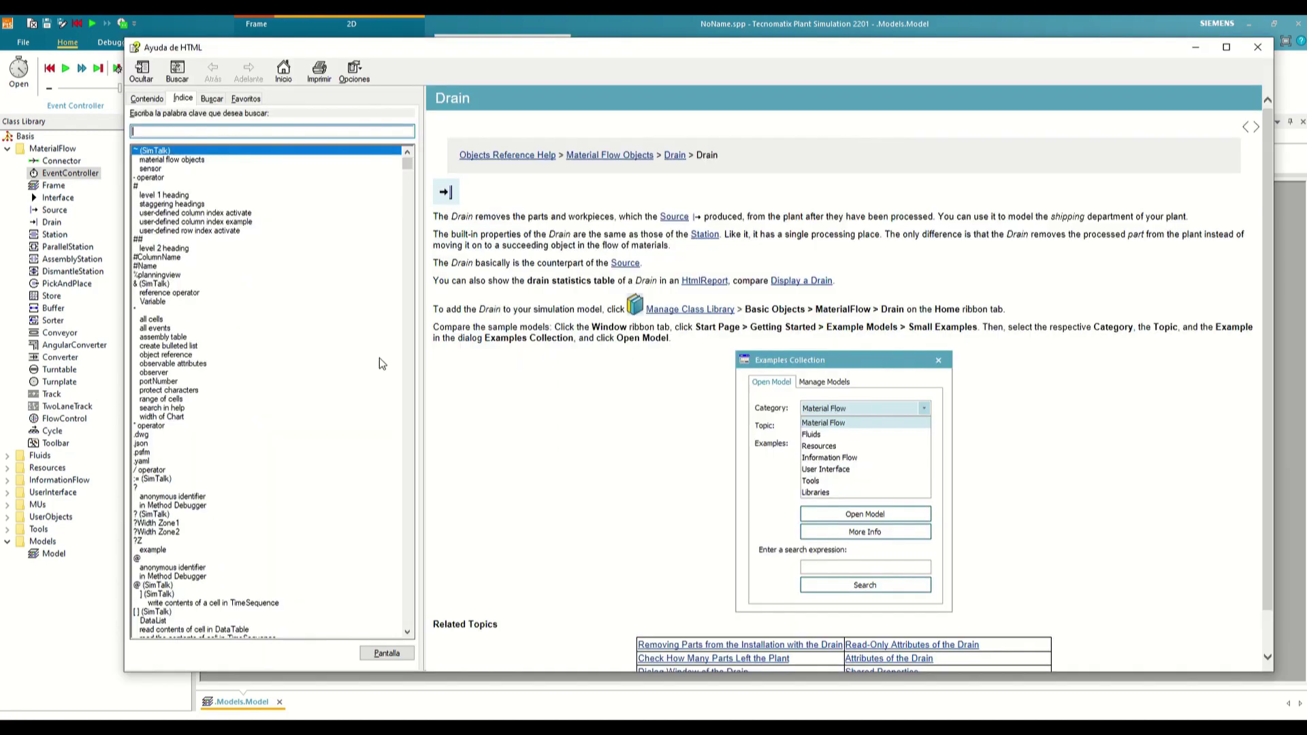
{"action": "left_click", "coordinate": [1258, 47]}
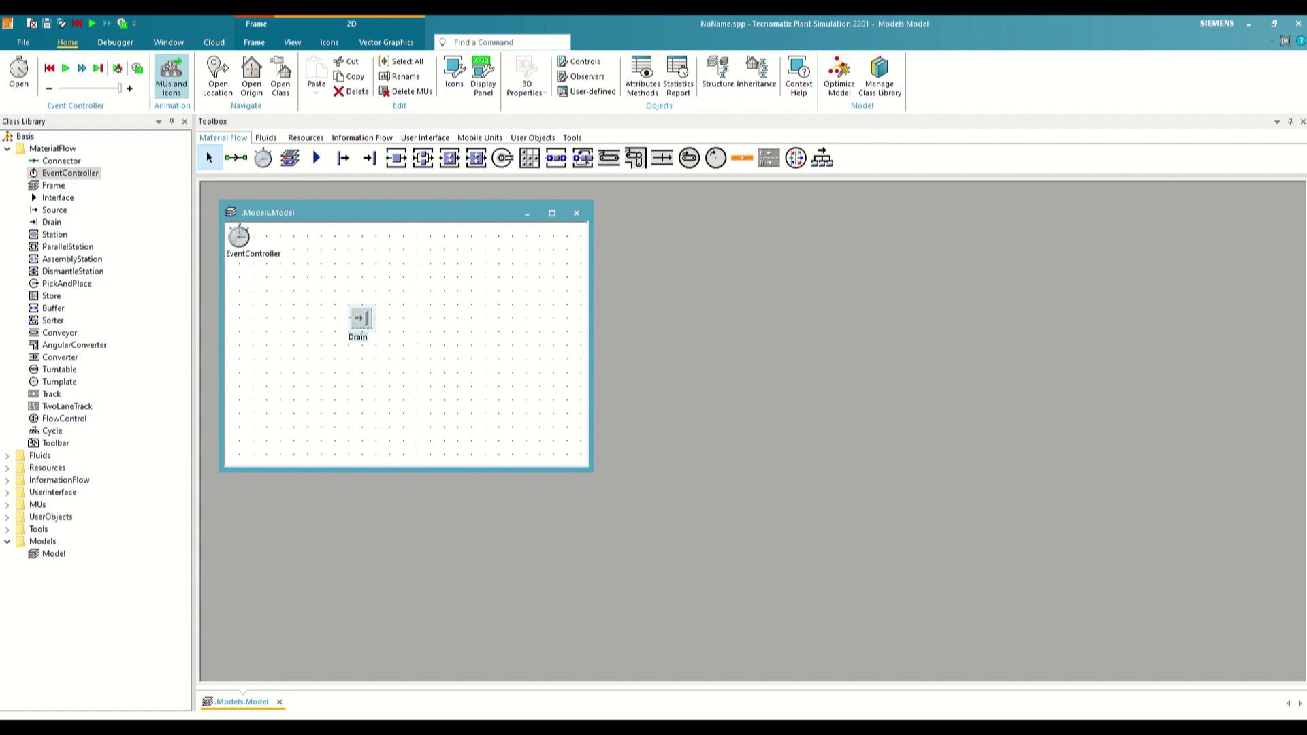
- Delete the Drain so only the EventController remains in the Model frame
{"action": "key", "text": "Delete"}
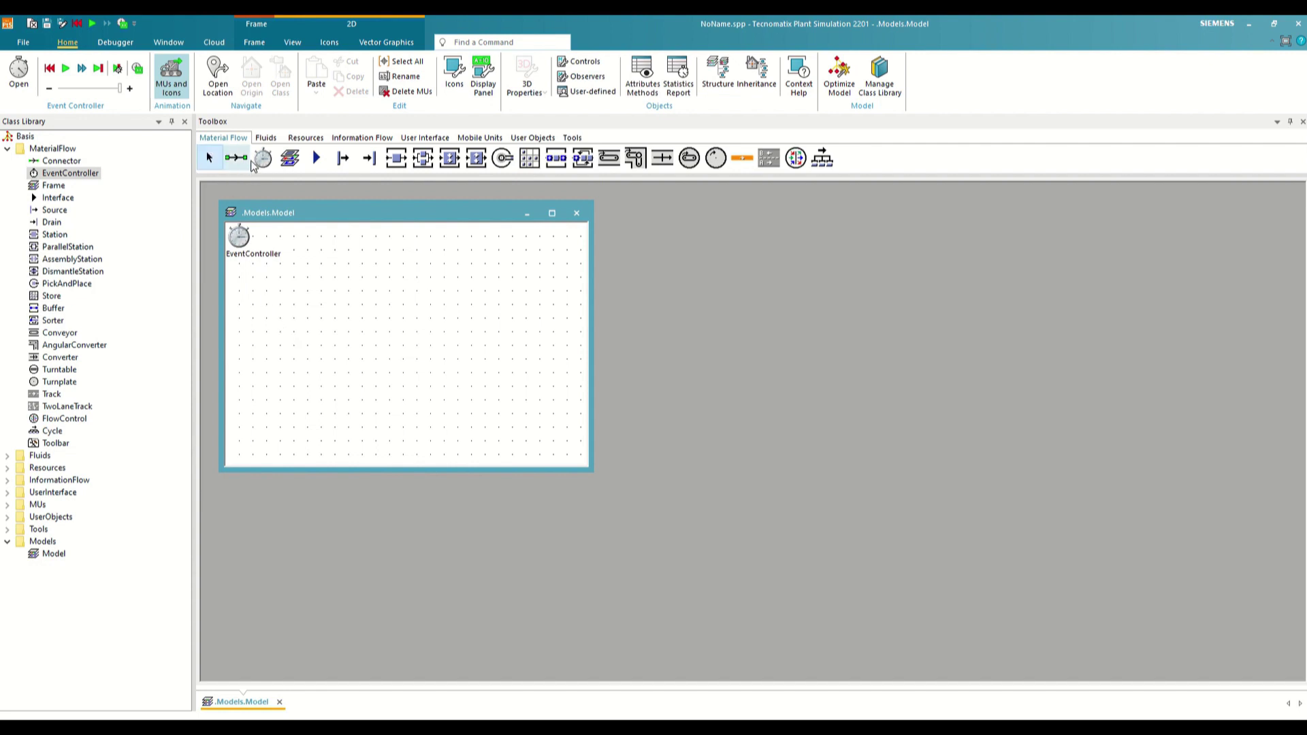
{"action": "left_click_drag", "start_coordinate": [263, 158], "coordinate": [295, 295]}
- Open the EventController dialog, with the clock at 0.0000 and real-time unchecked
{"action": "double_click", "coordinate": [238, 242]}
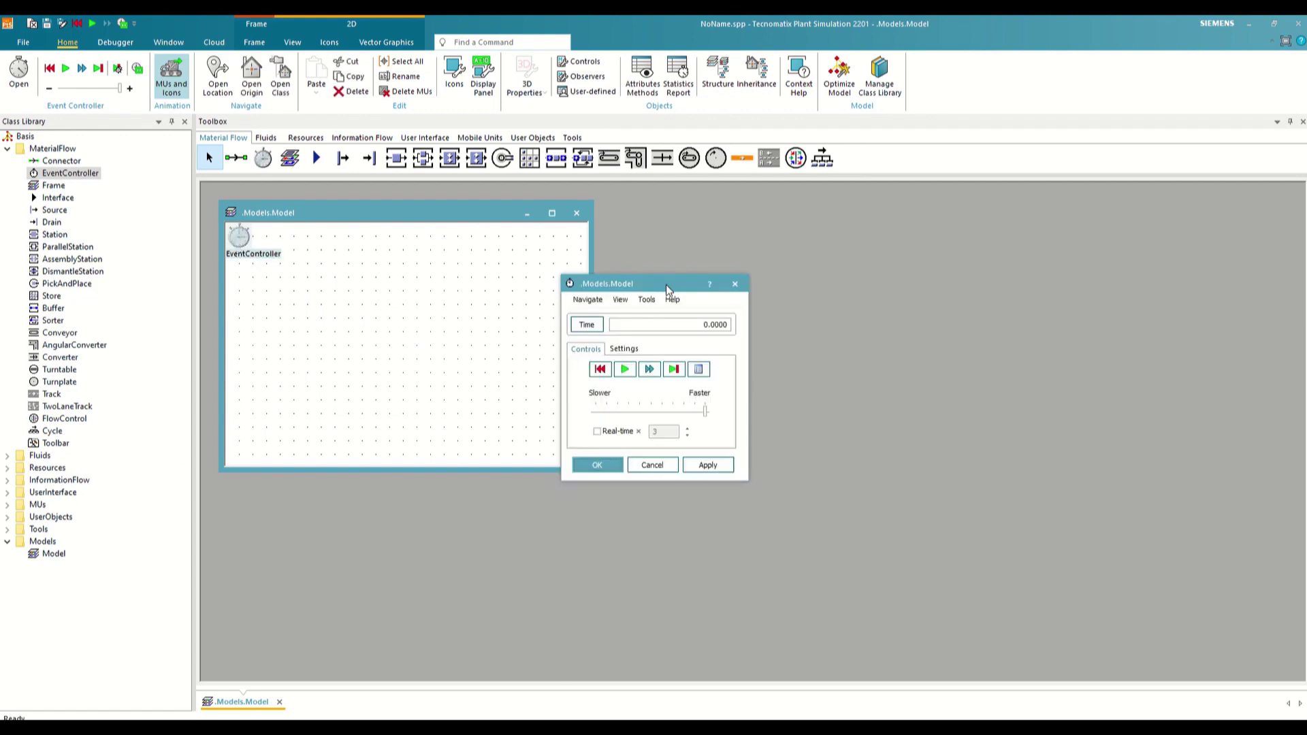
{"action": "left_click_drag", "start_coordinate": [666, 285], "coordinate": [515, 298]}
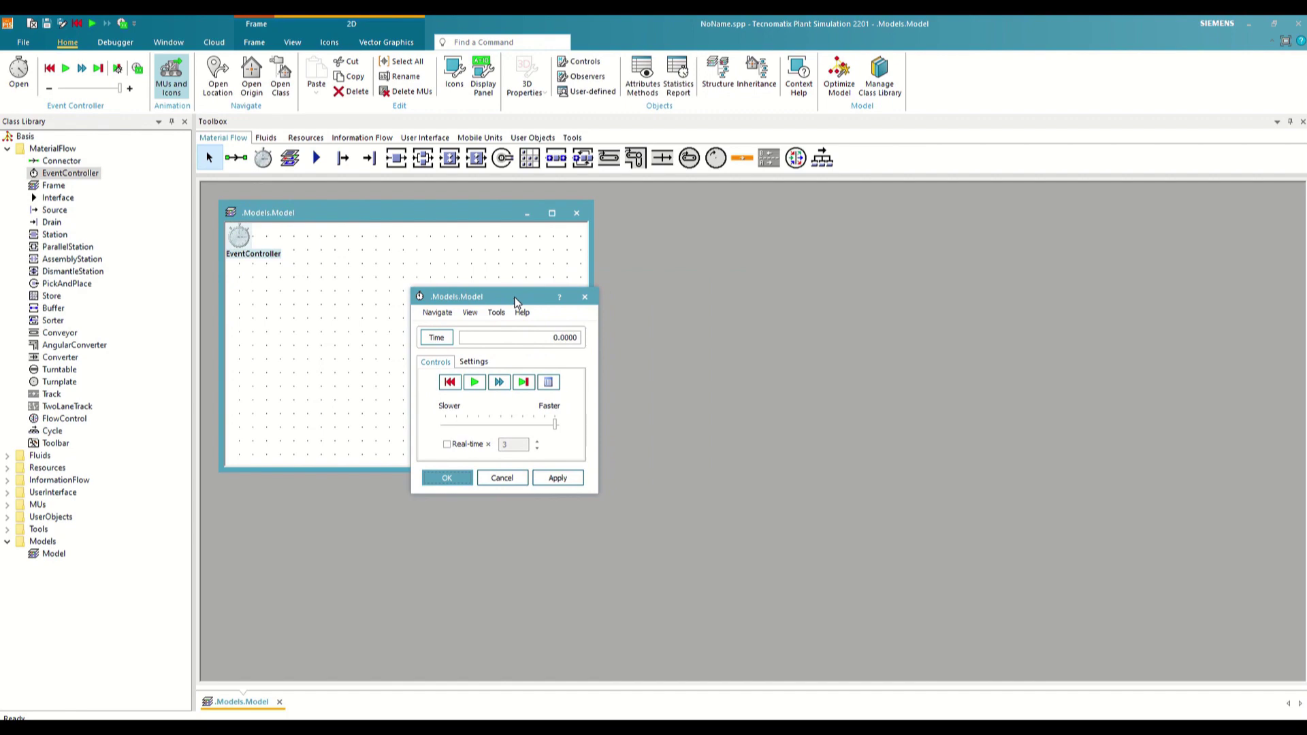
{"action": "left_click", "coordinate": [549, 383]}
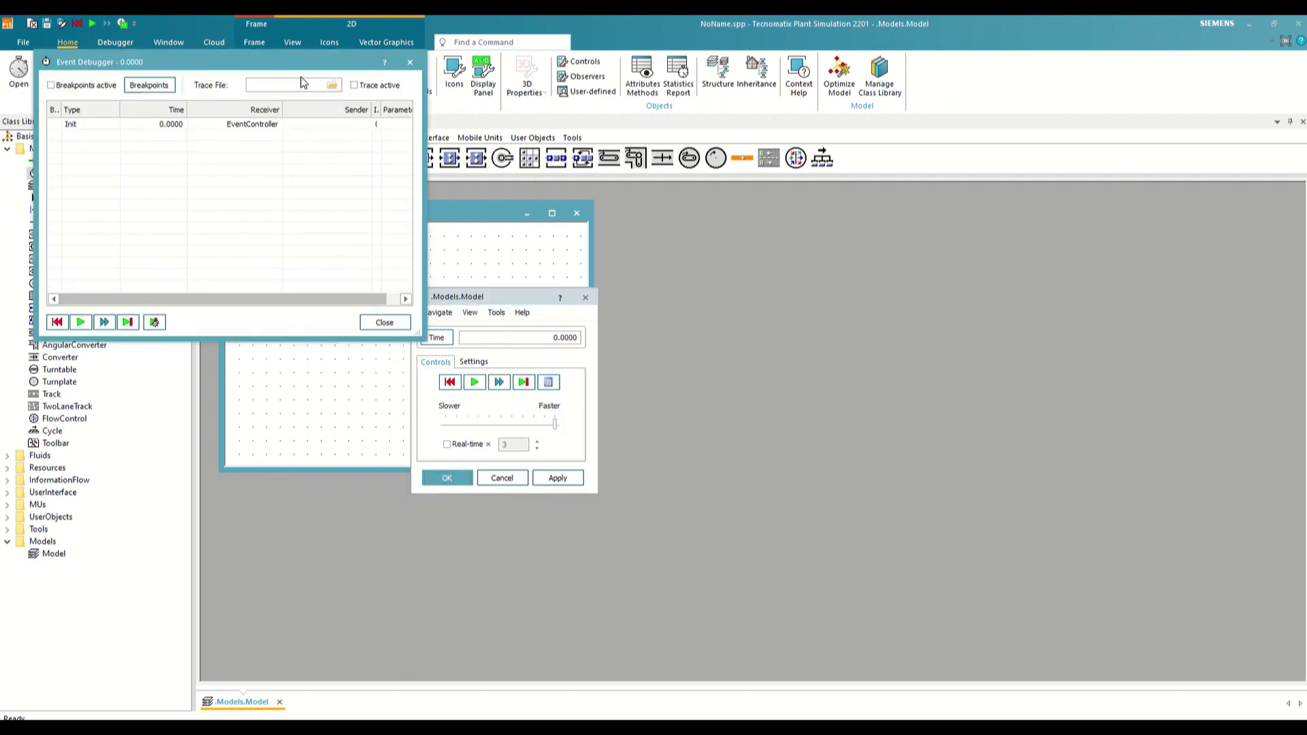
{"action": "left_click_drag", "start_coordinate": [302, 62], "coordinate": [481, 218]}
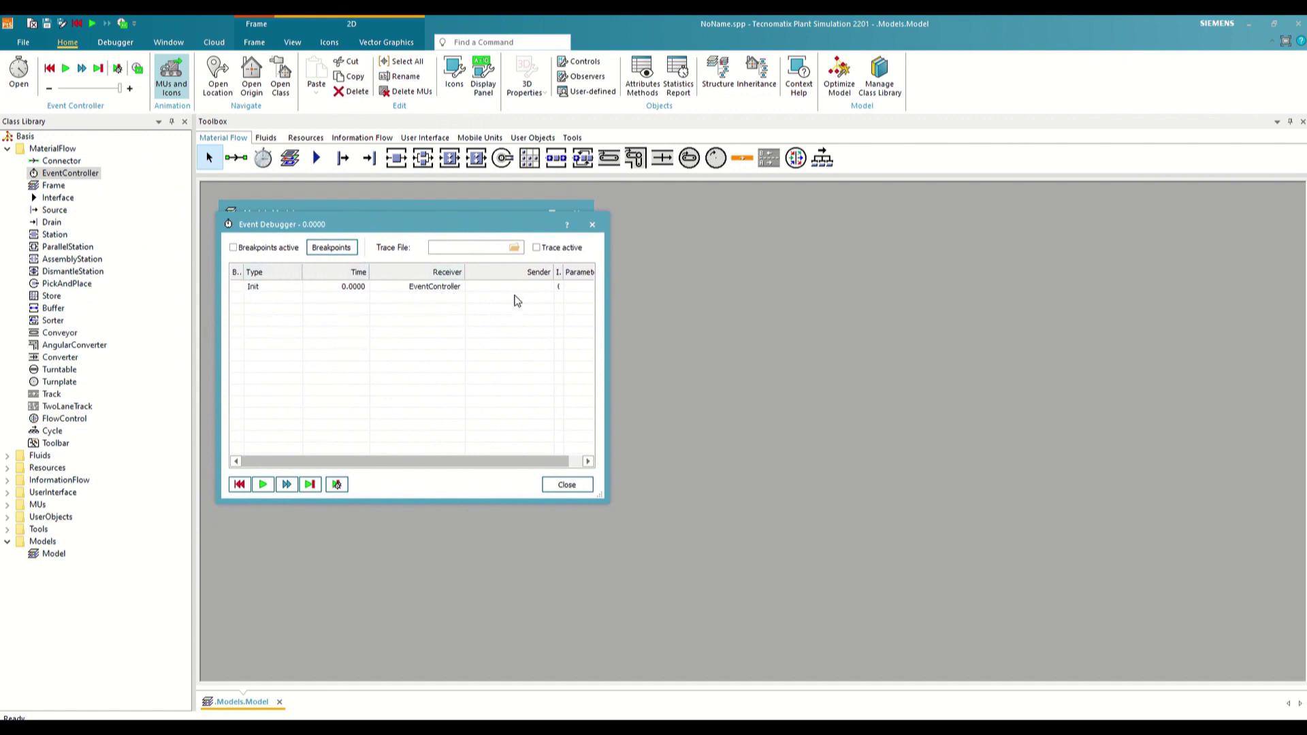
{"action": "left_click", "coordinate": [592, 229]}
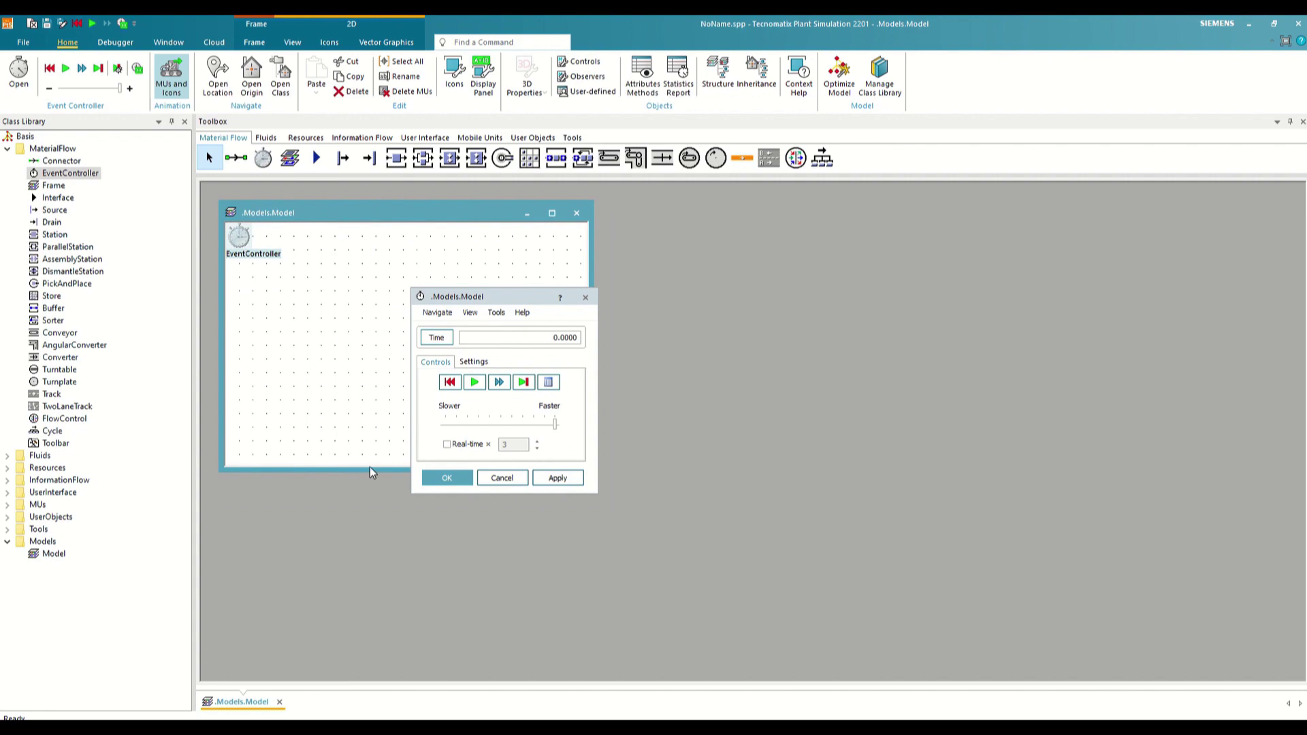
- Slow the simulation speed and enable real-time with factor 3, then apply
{"action": "left_click_drag", "start_coordinate": [556, 422], "coordinate": [520, 420]}
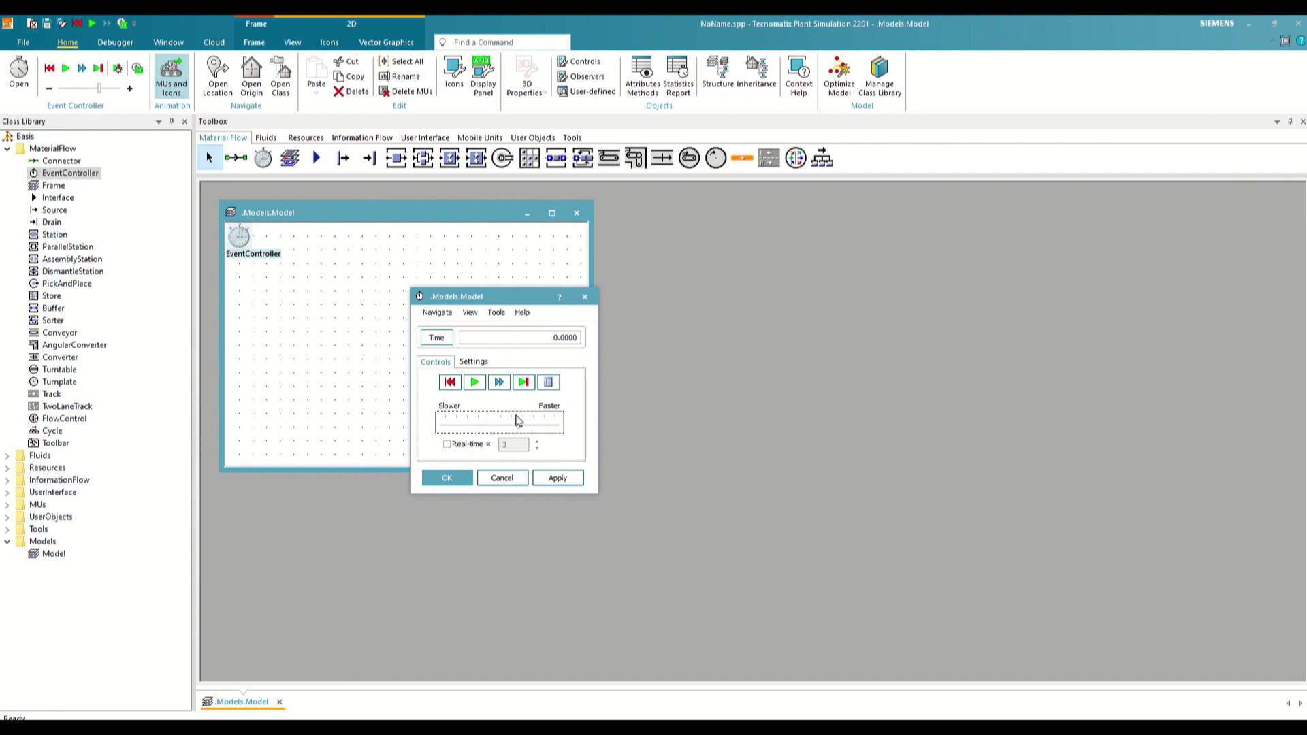
{"action": "left_click", "coordinate": [462, 449]}
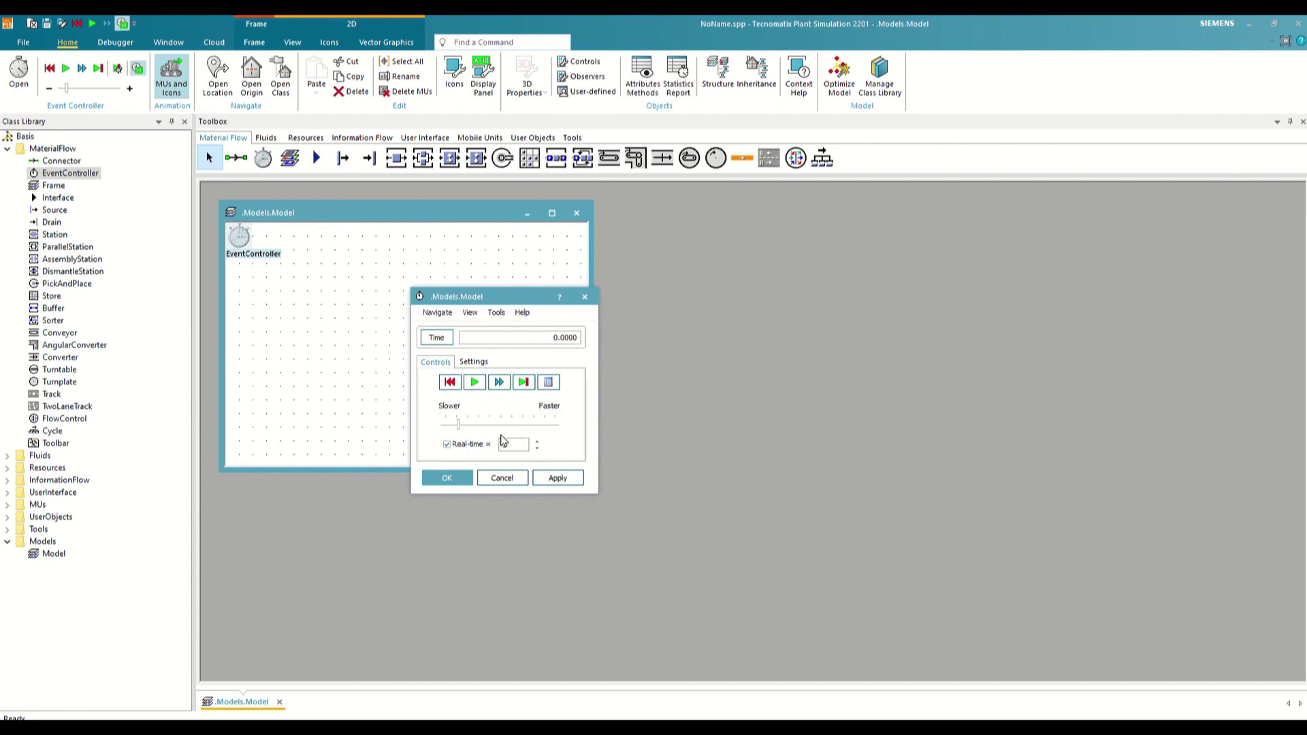
{"action": "double_click", "coordinate": [512, 445]}
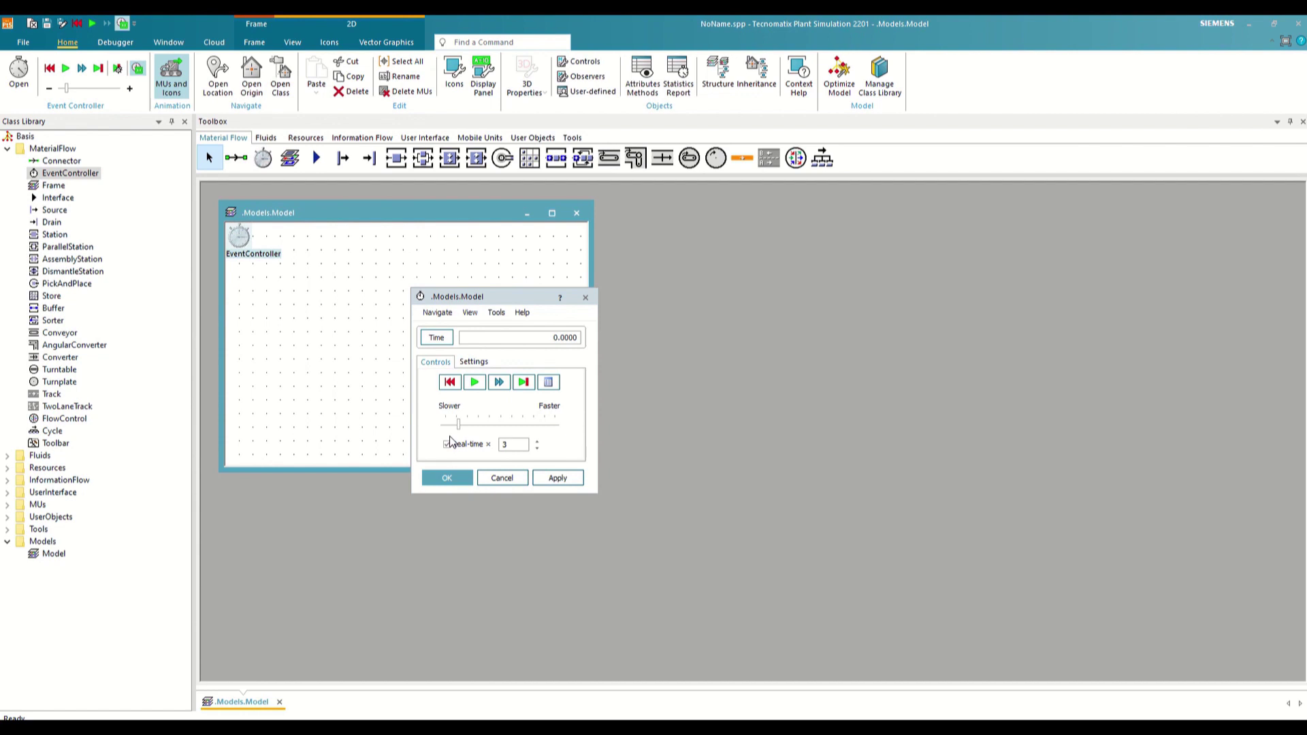
{"action": "left_click", "coordinate": [446, 478]}
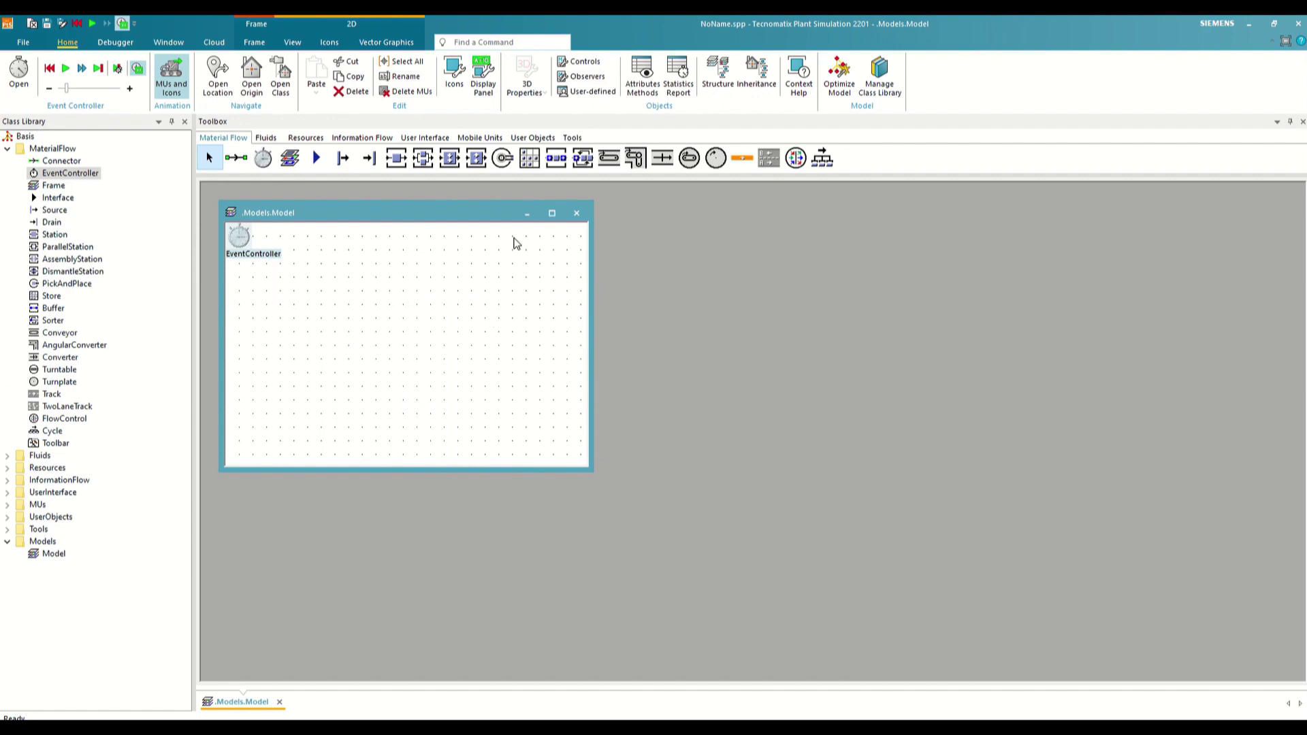
- Place a Source at the frame's left and a Station to its right, then pick Conveyor
{"action": "left_click", "coordinate": [343, 158]}
{"action": "left_click", "coordinate": [249, 315]}
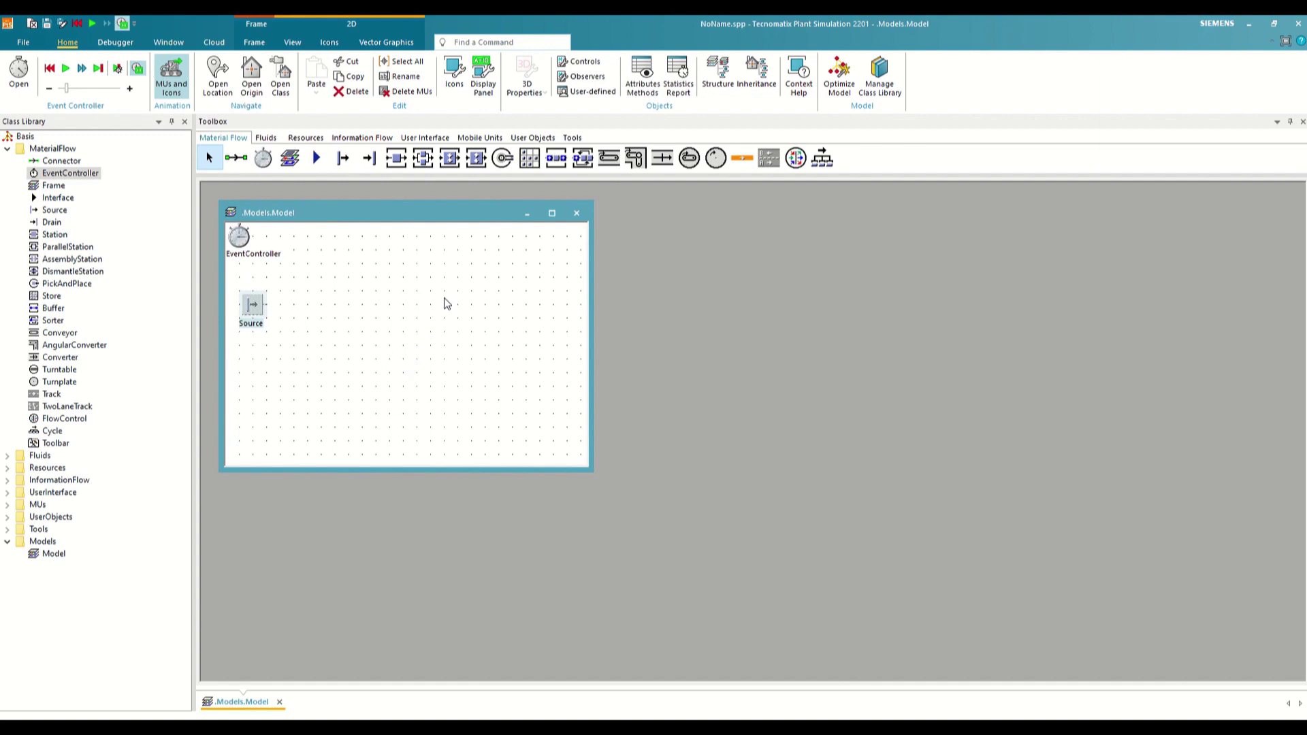
{"action": "left_click", "coordinate": [397, 161]}
{"action": "left_click", "coordinate": [300, 314]}
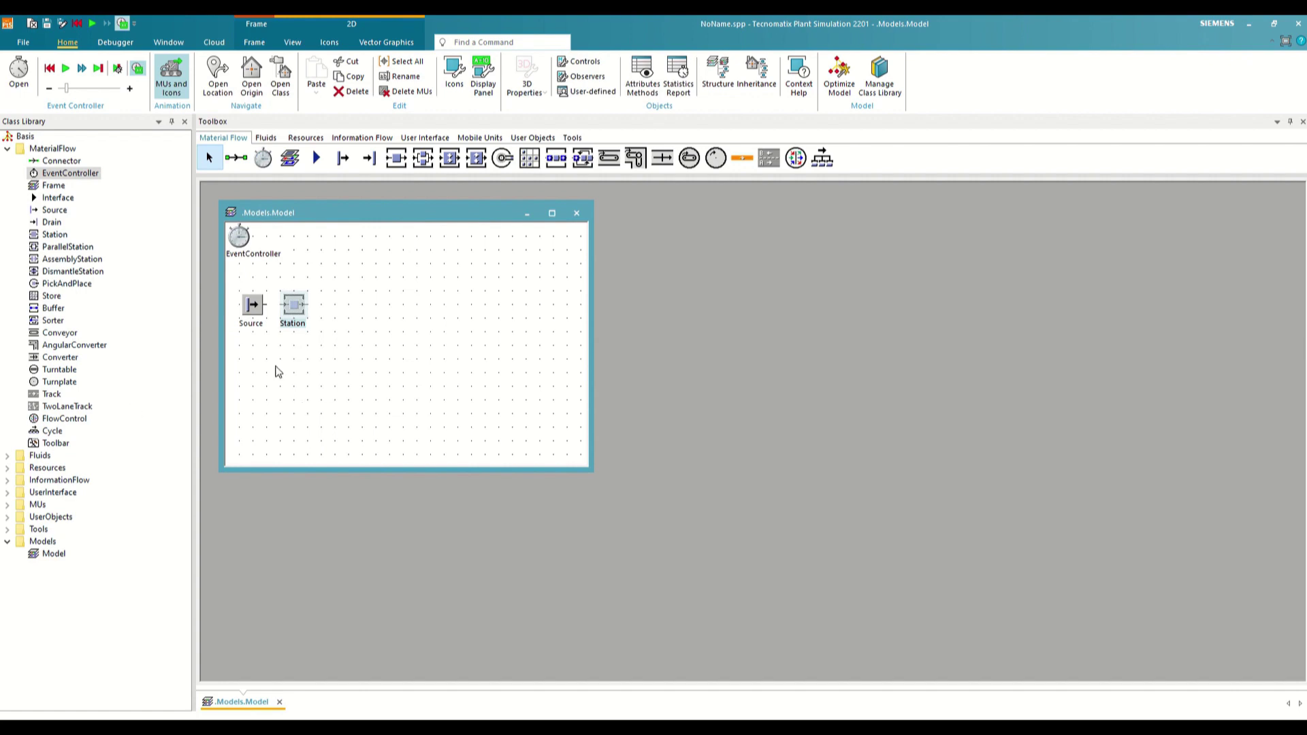
{"action": "left_click", "coordinate": [609, 158]}
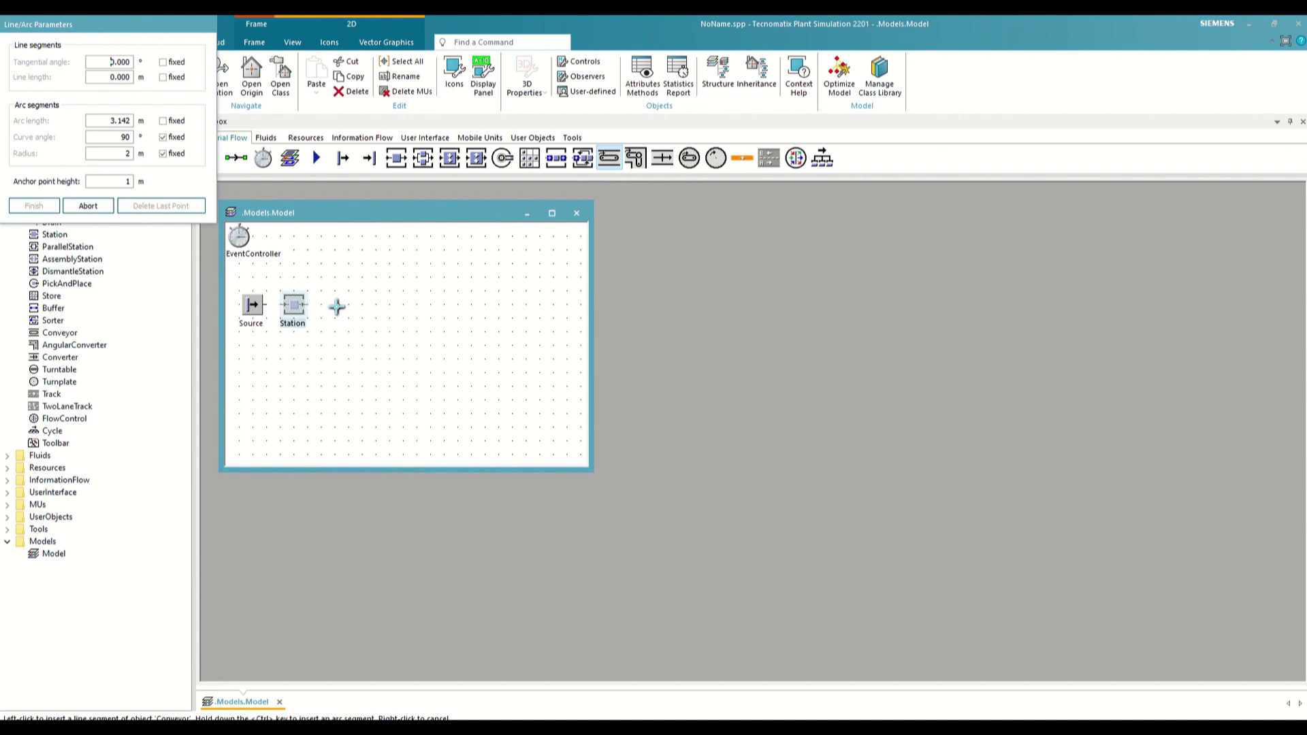
- Draw a U-shaped conveyor right of the Station with two 90° arcs, returning left
{"action": "left_click", "coordinate": [337, 305]}
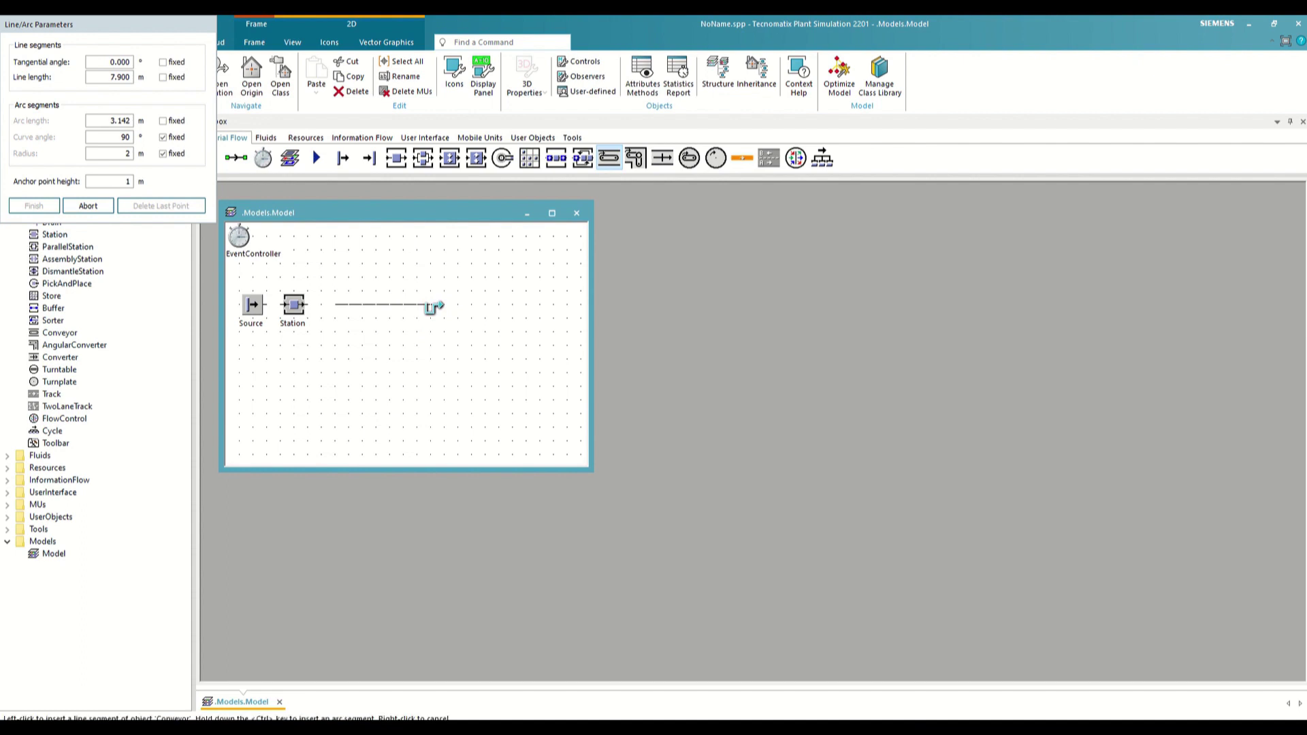
{"action": "left_click", "coordinate": [440, 305]}
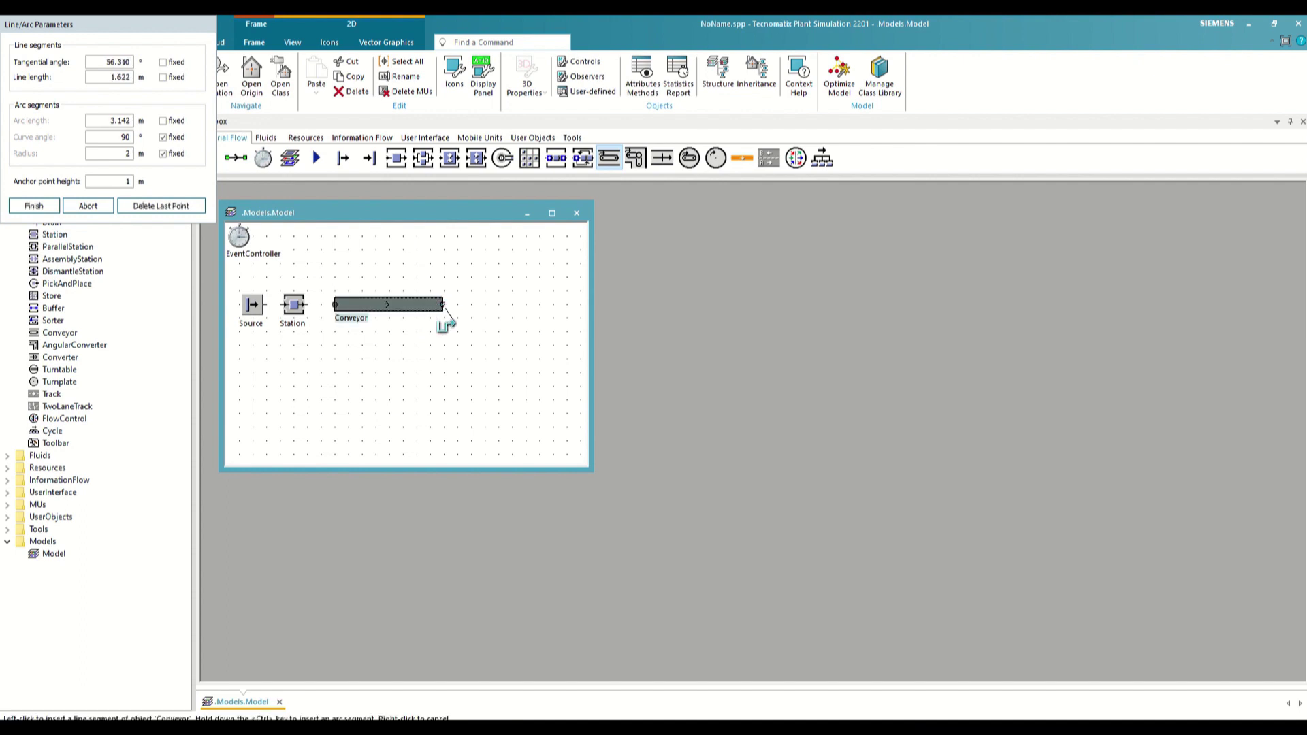
{"action": "left_click", "coordinate": [449, 351], "text": "ctrl"}
{"action": "left_click", "coordinate": [440, 365], "text": "ctrl"}
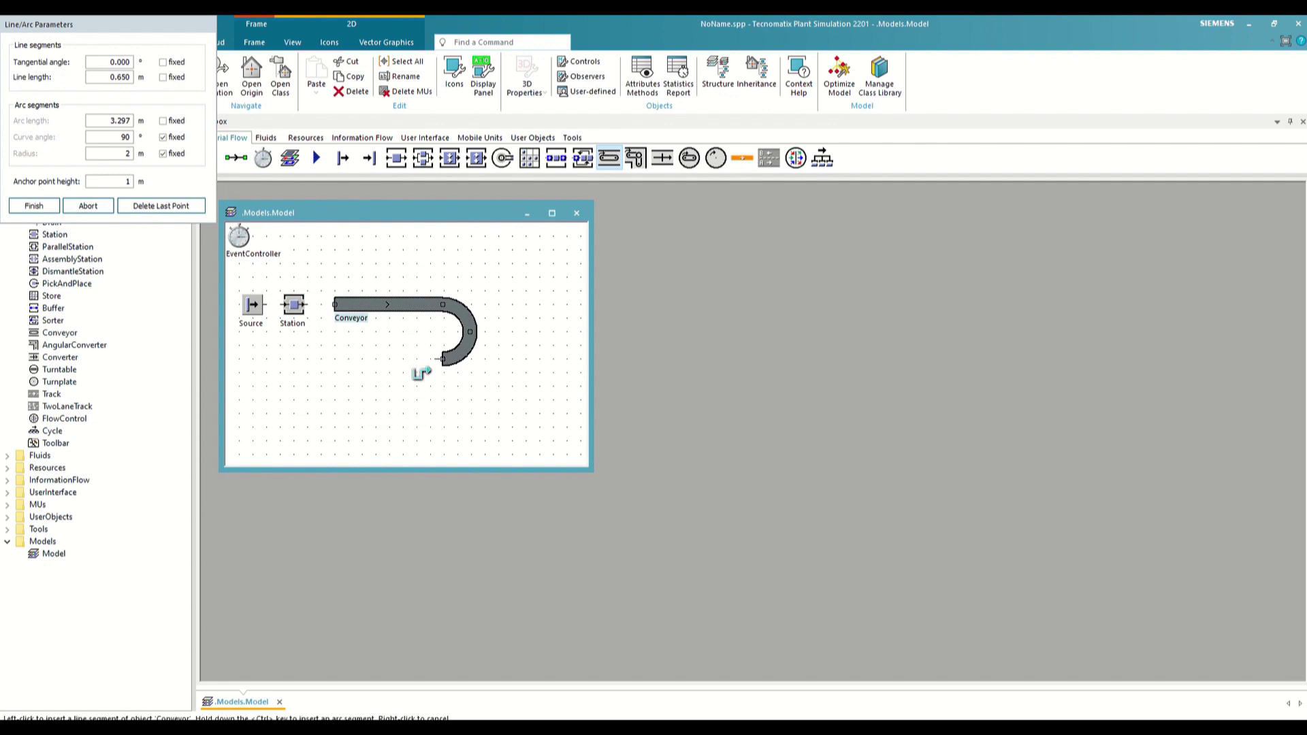
{"action": "left_click", "coordinate": [334, 360]}
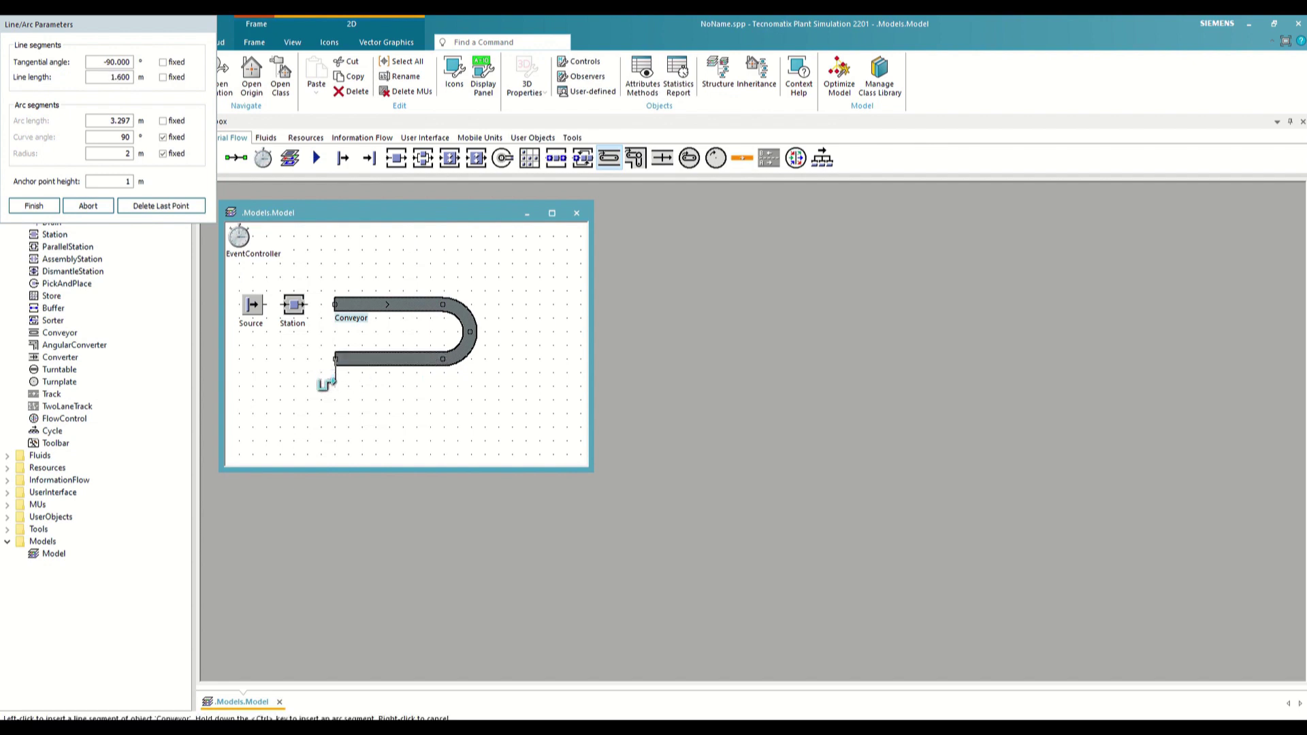
{"action": "right_click", "coordinate": [337, 385]}
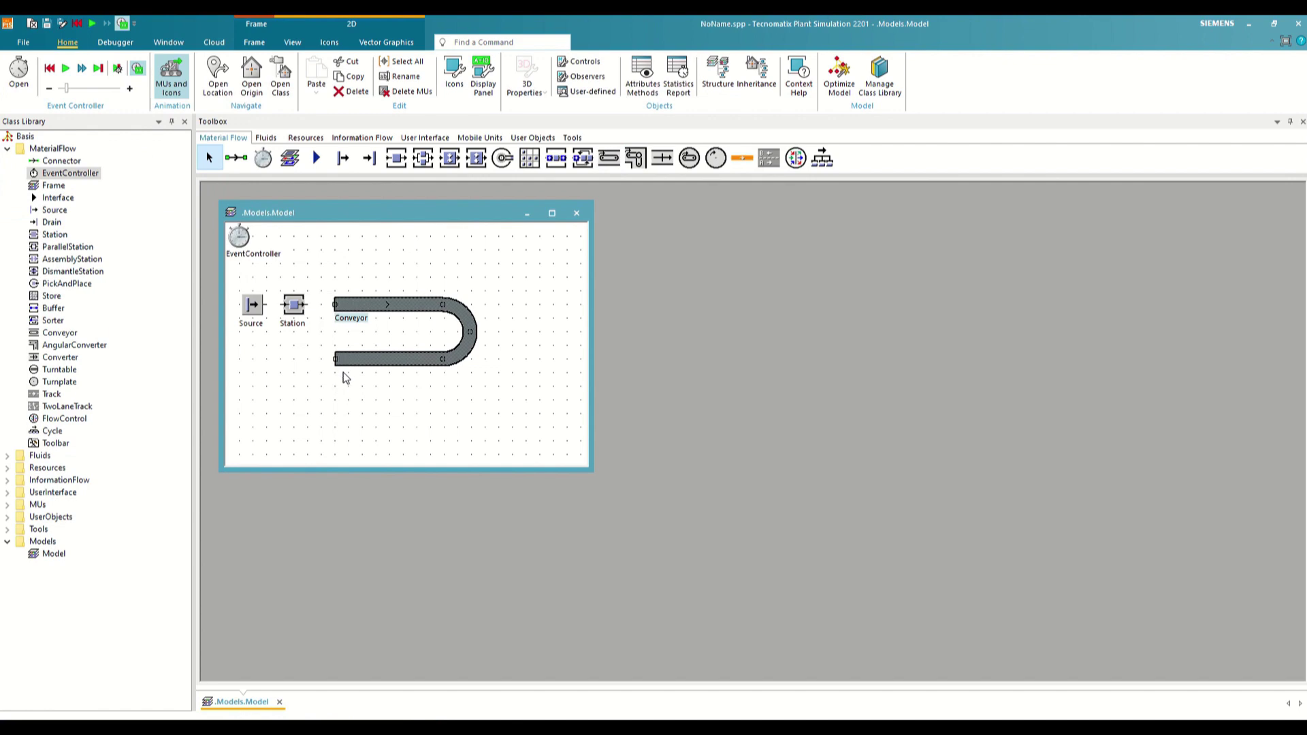
{"action": "left_click", "coordinate": [369, 158]}
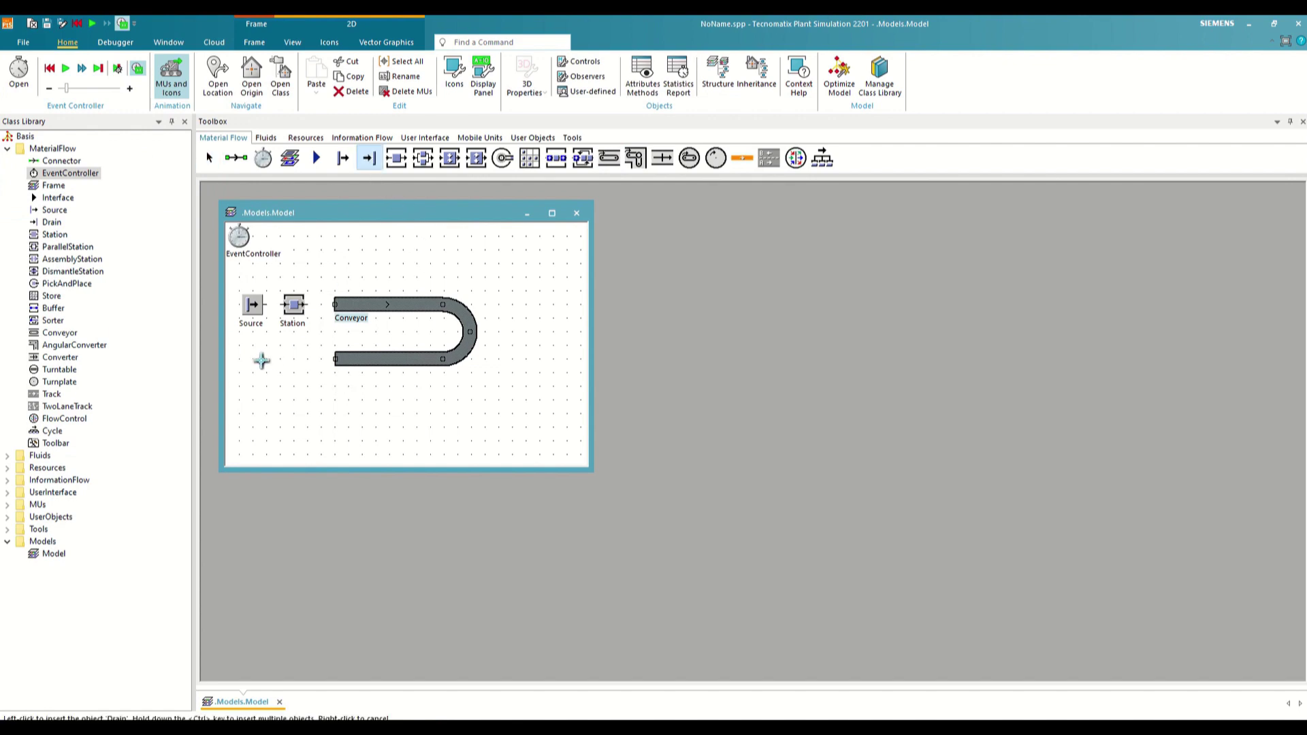
- Place a Drain, rotate it with Ctrl+T to face left, and move it below the Station
{"action": "left_click", "coordinate": [252, 356]}
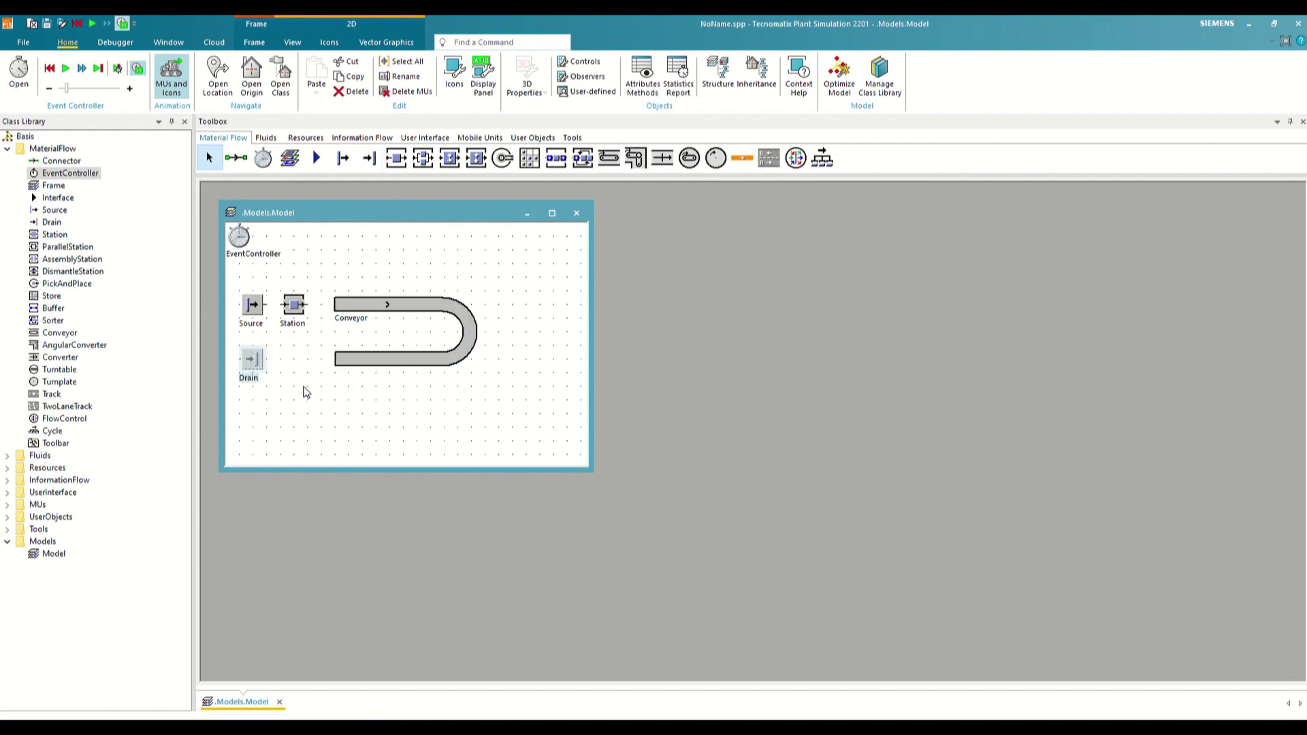
{"action": "key", "text": "ctrl+t"}
{"action": "key", "text": "ctrl+t"}
{"action": "left_click_drag", "start_coordinate": [264, 365], "coordinate": [305, 365]}
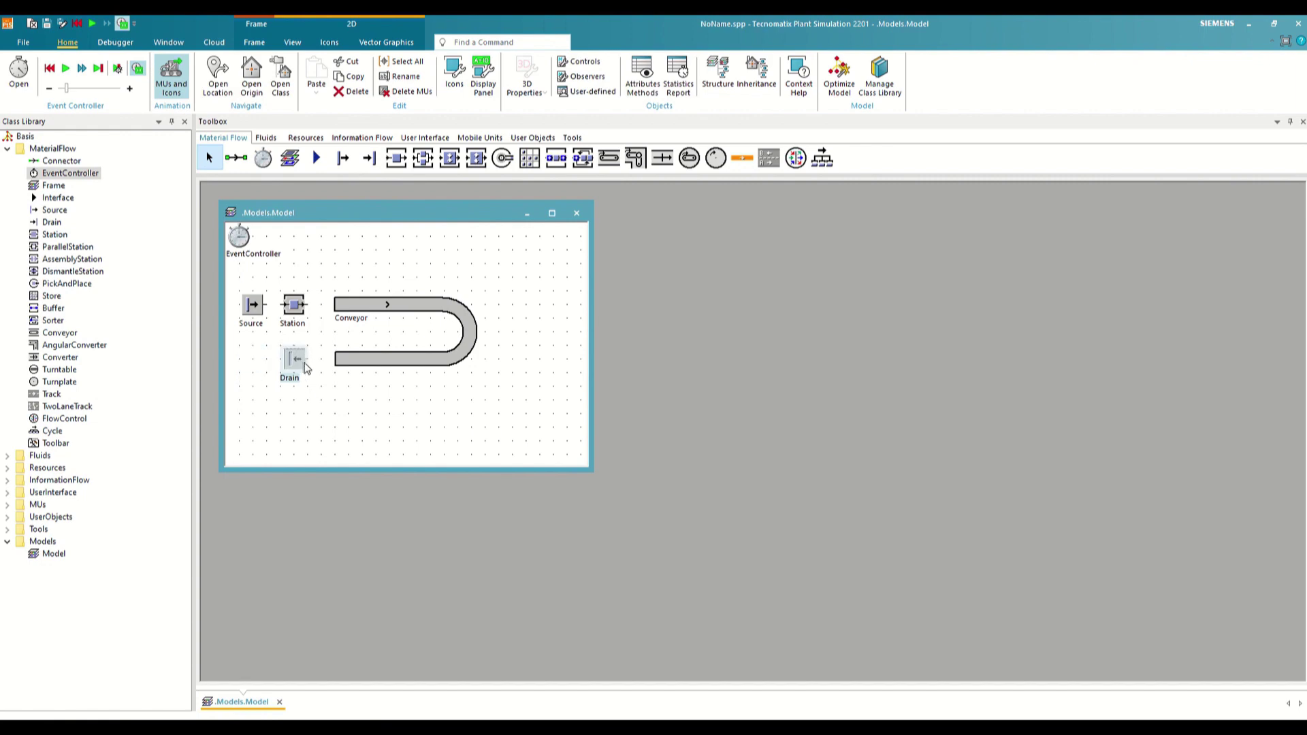
{"action": "left_click", "coordinate": [320, 385]}
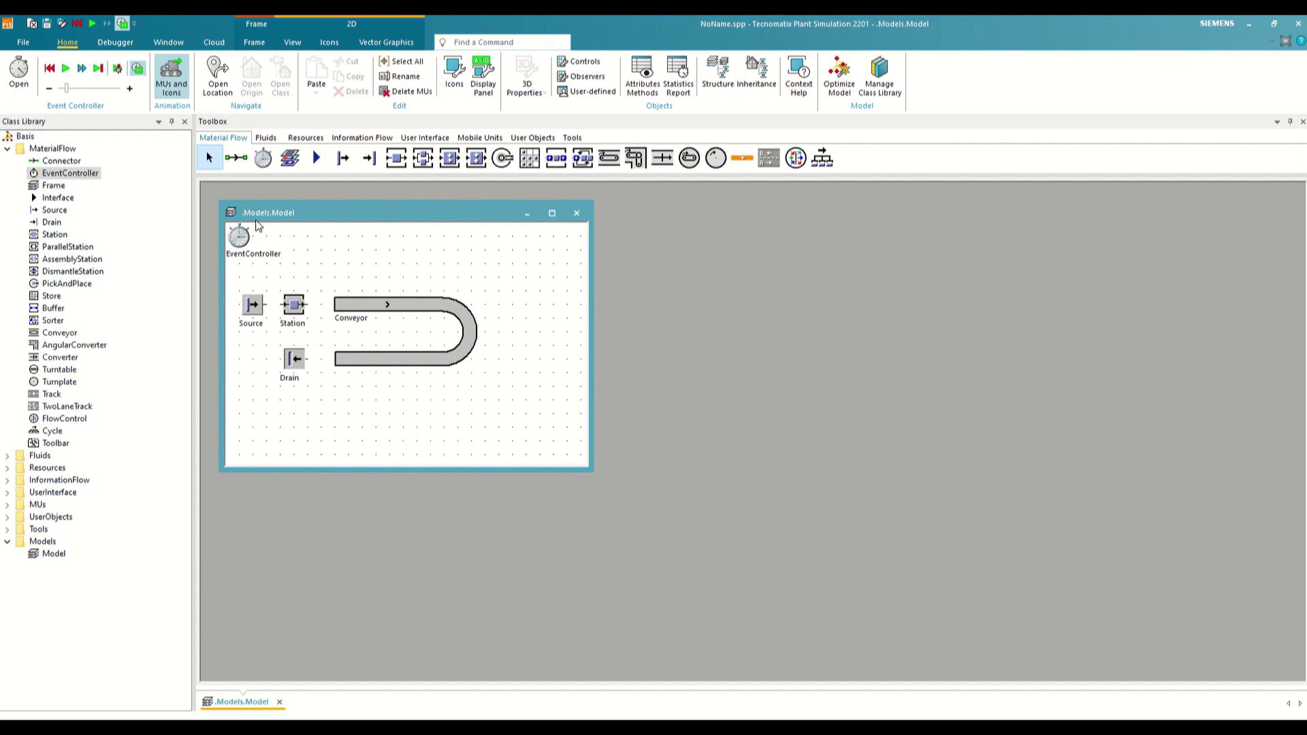
{"action": "double_click", "coordinate": [239, 238]}
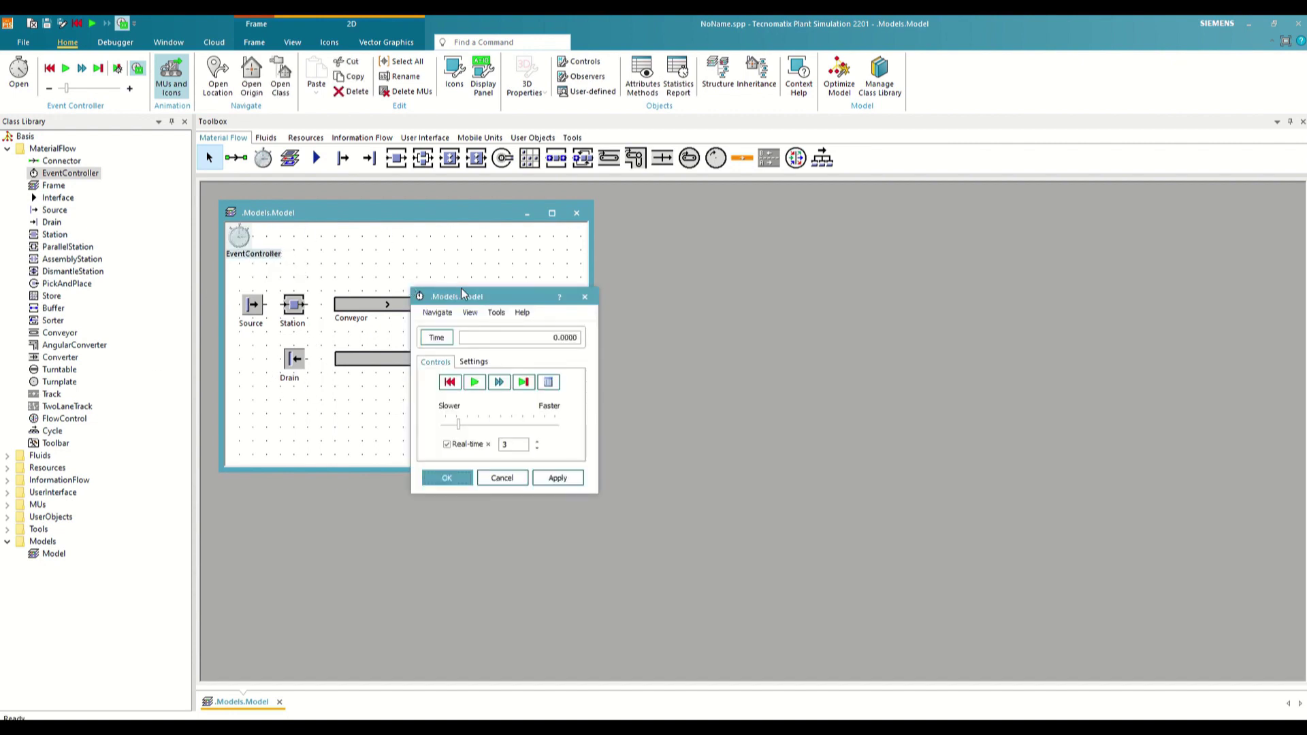
{"action": "left_click_drag", "start_coordinate": [462, 293], "coordinate": [599, 279]}
{"action": "left_click", "coordinate": [617, 370]}
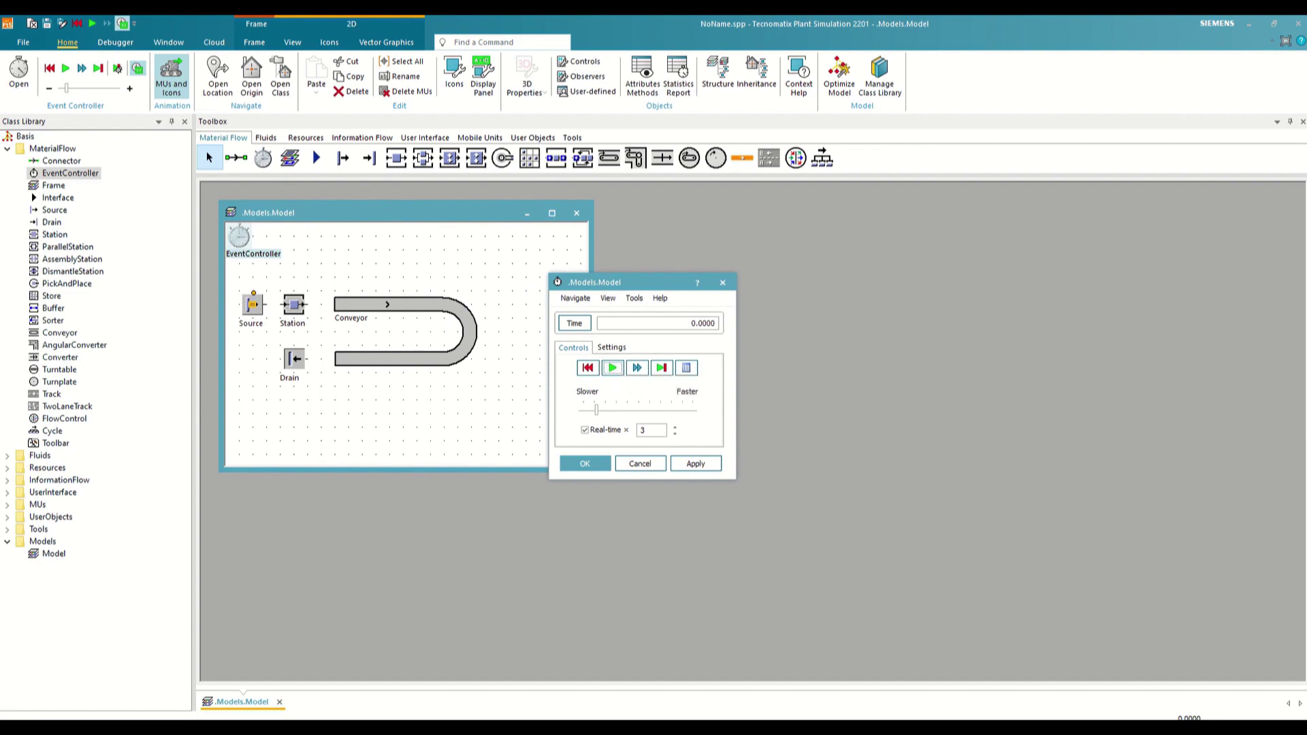
{"action": "left_click", "coordinate": [587, 368]}
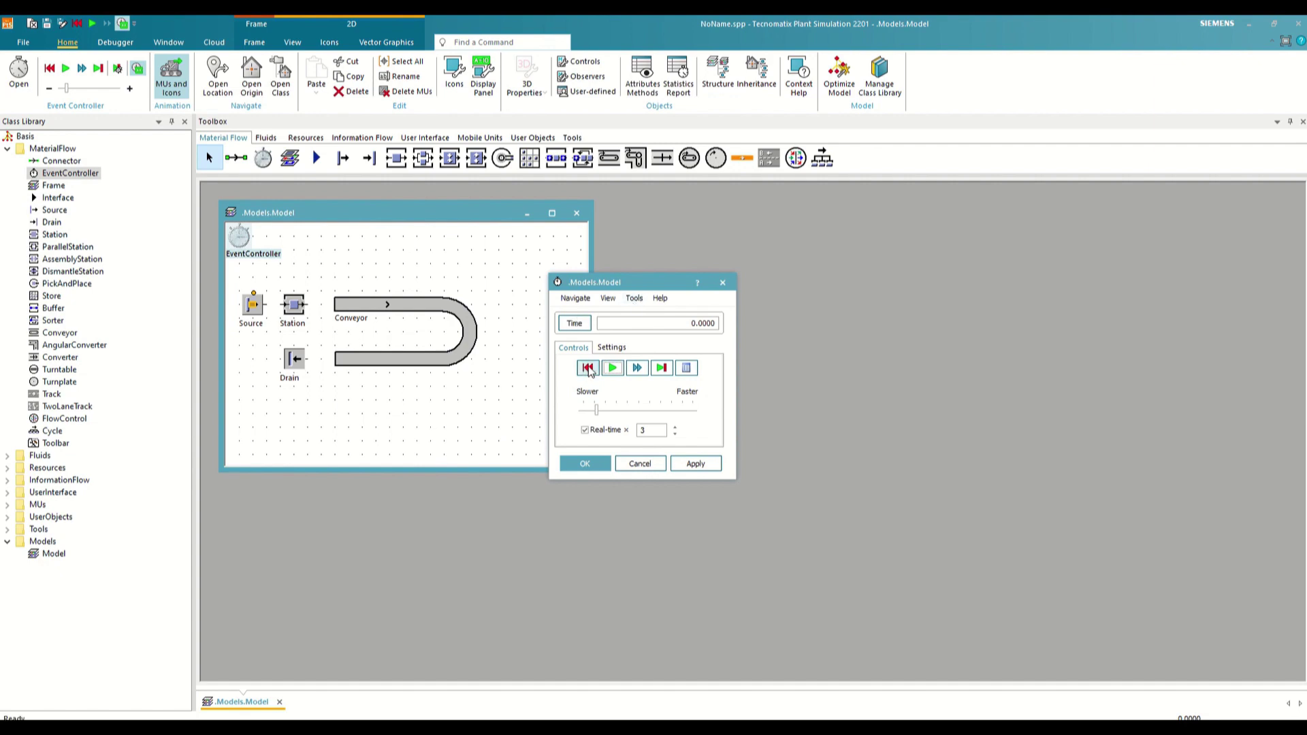
{"action": "left_click", "coordinate": [723, 283]}
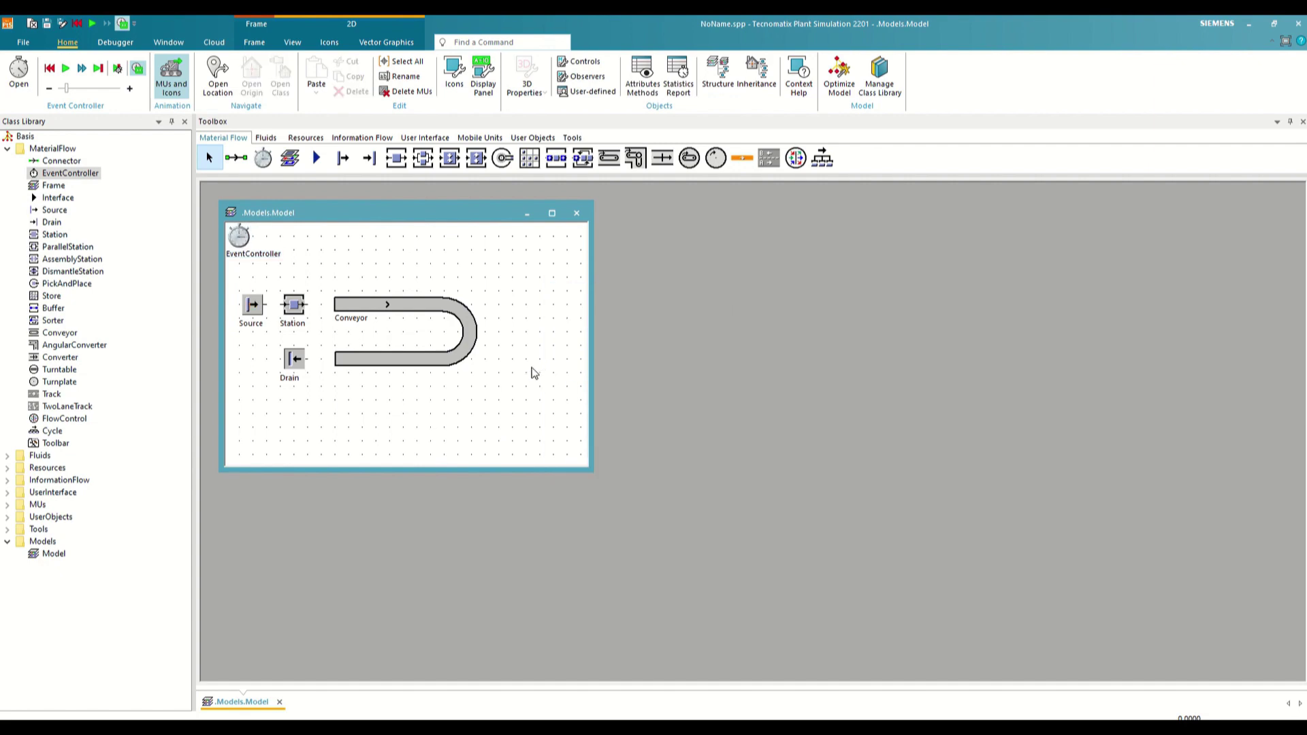
- Connect Source to Station, Station to Conveyor, and the Conveyor's exit to the Drain
{"action": "left_click", "coordinate": [238, 161]}
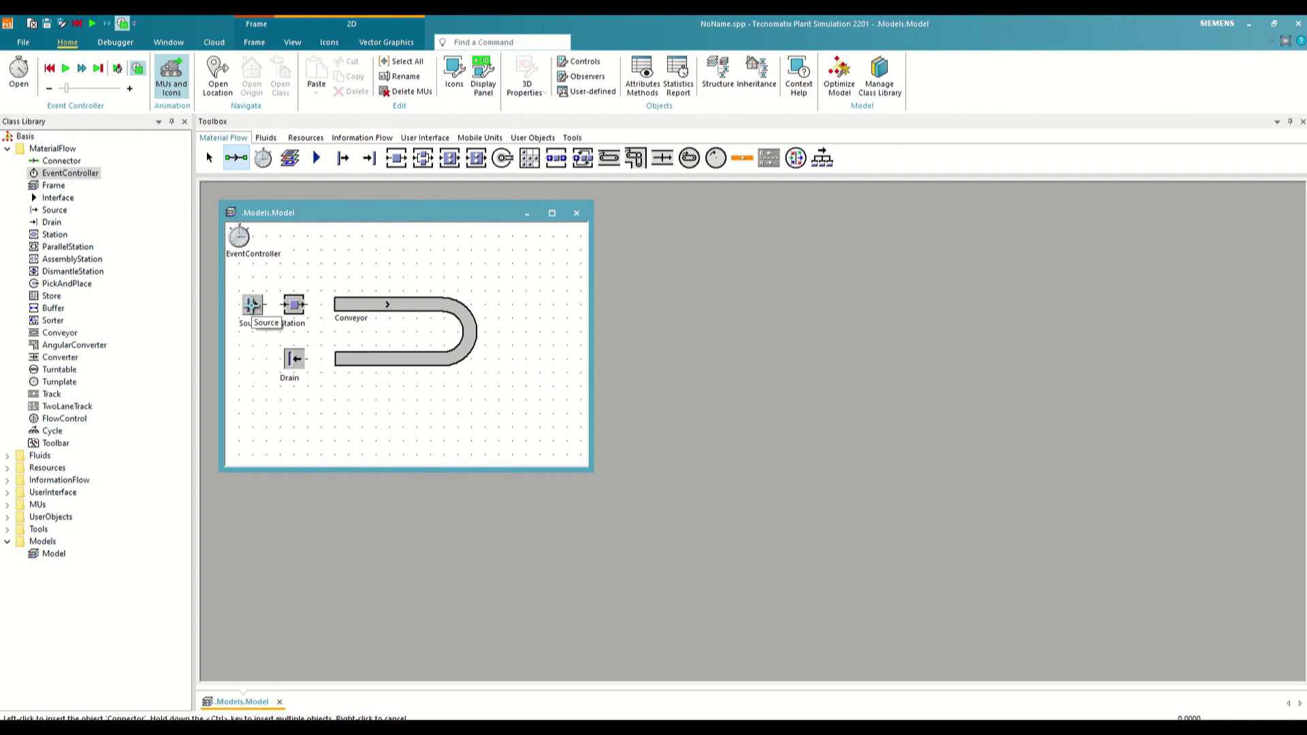
{"action": "left_click", "coordinate": [252, 304]}
{"action": "left_click", "coordinate": [294, 304]}
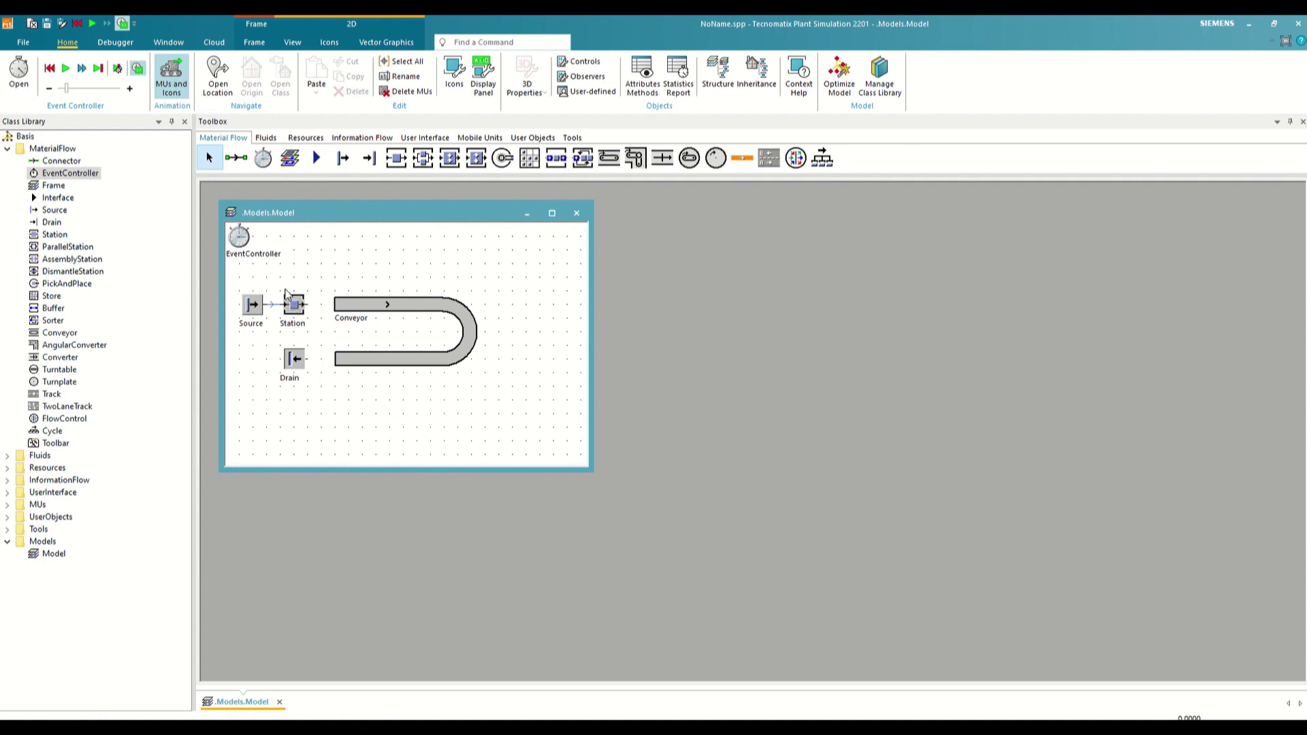
{"action": "left_click", "coordinate": [243, 166]}
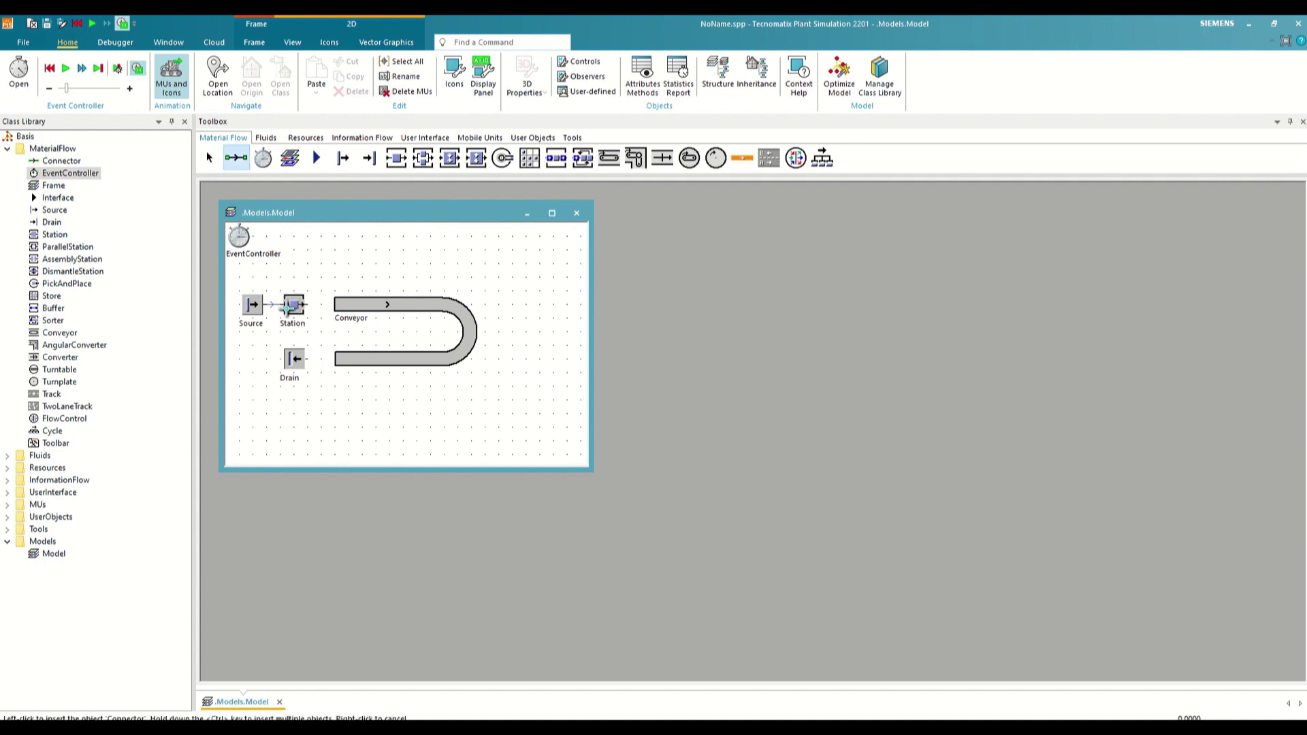
{"action": "left_click", "coordinate": [308, 300]}
{"action": "left_click", "coordinate": [337, 301], "text": "ctrl"}
{"action": "left_click", "coordinate": [294, 359]}
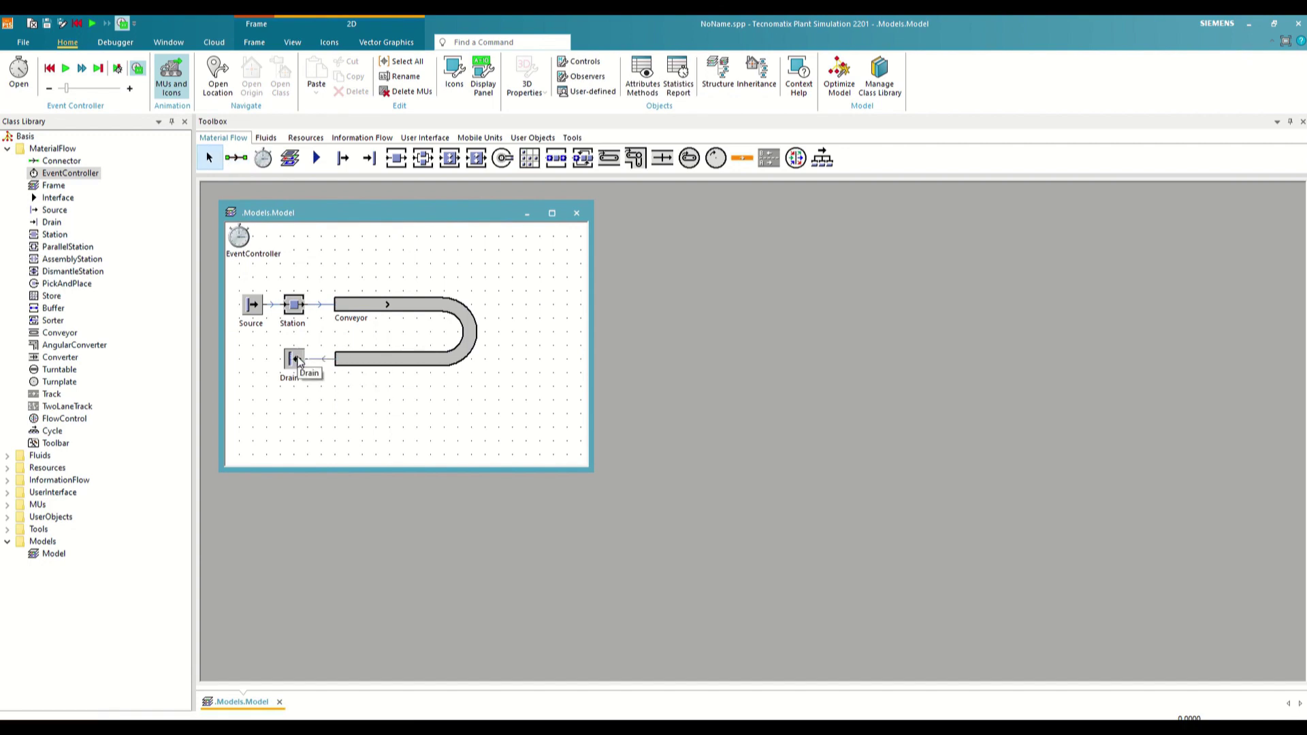
{"action": "double_click", "coordinate": [251, 243]}
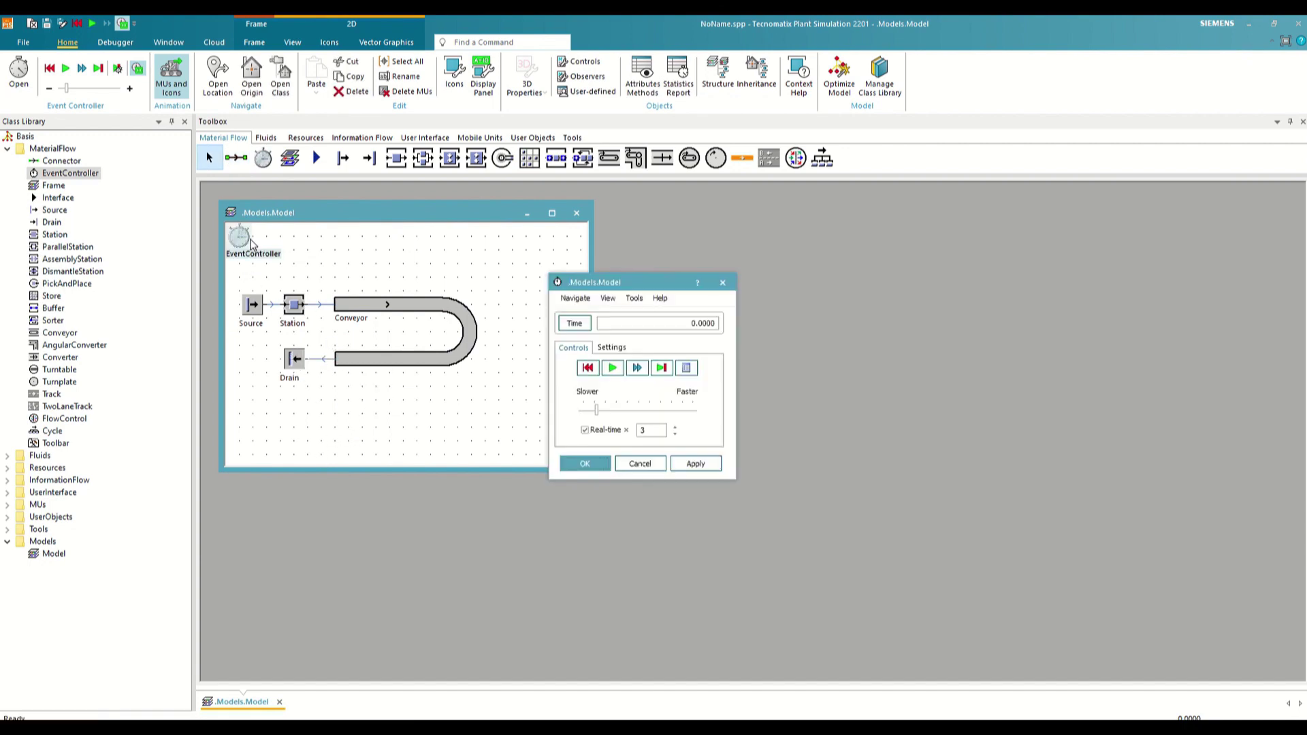
- Start the simulation so parts travel from Source through Station along the Conveyor
{"action": "left_click", "coordinate": [608, 367]}
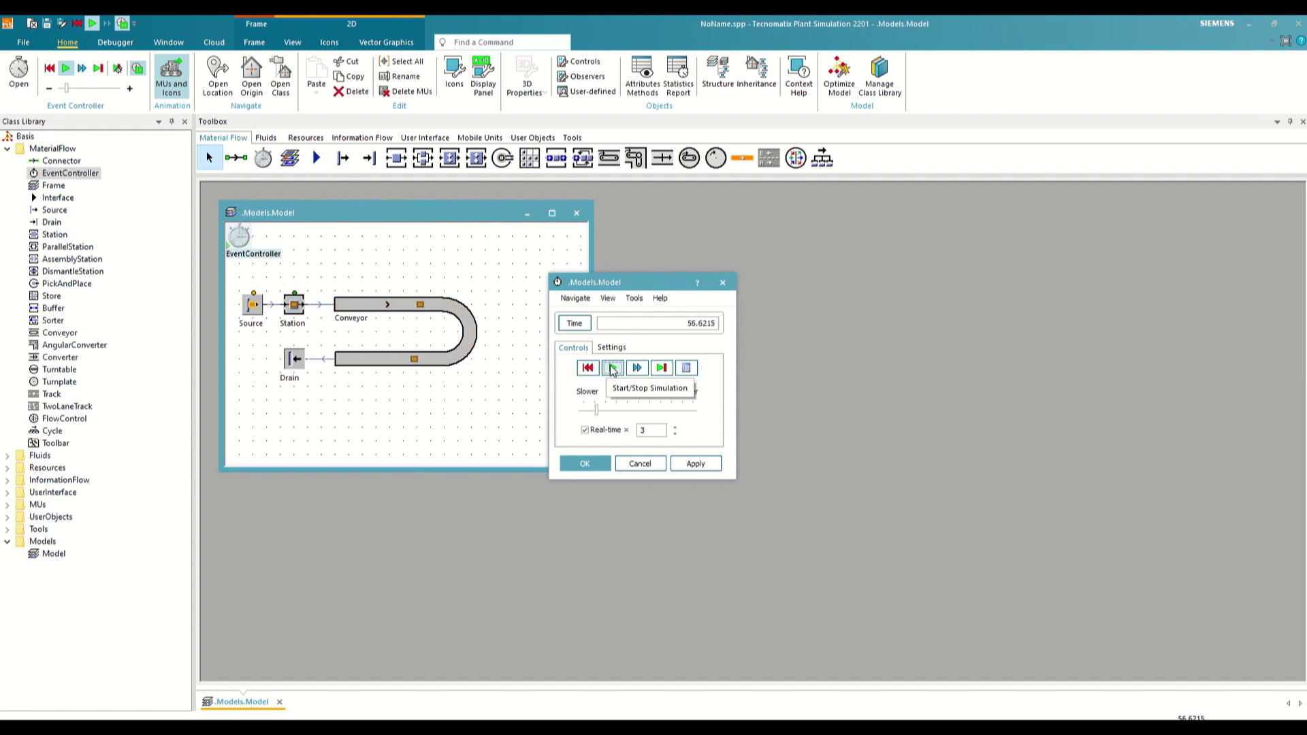
- Delete the Conveyor-to-Drain connector, confirming with Sí, then reset the clock to 0.0000
{"action": "left_click", "coordinate": [324, 365]}
{"action": "key", "text": "Delete"}
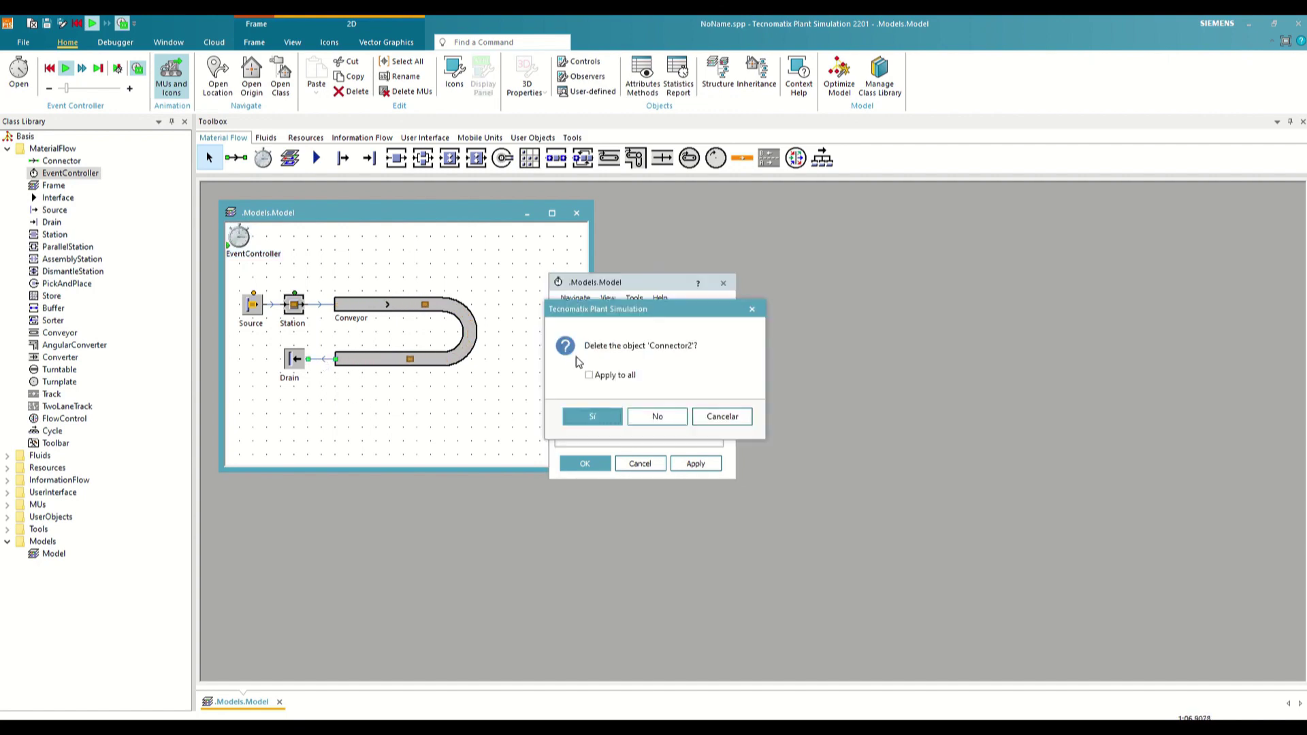
{"action": "left_click", "coordinate": [579, 418]}
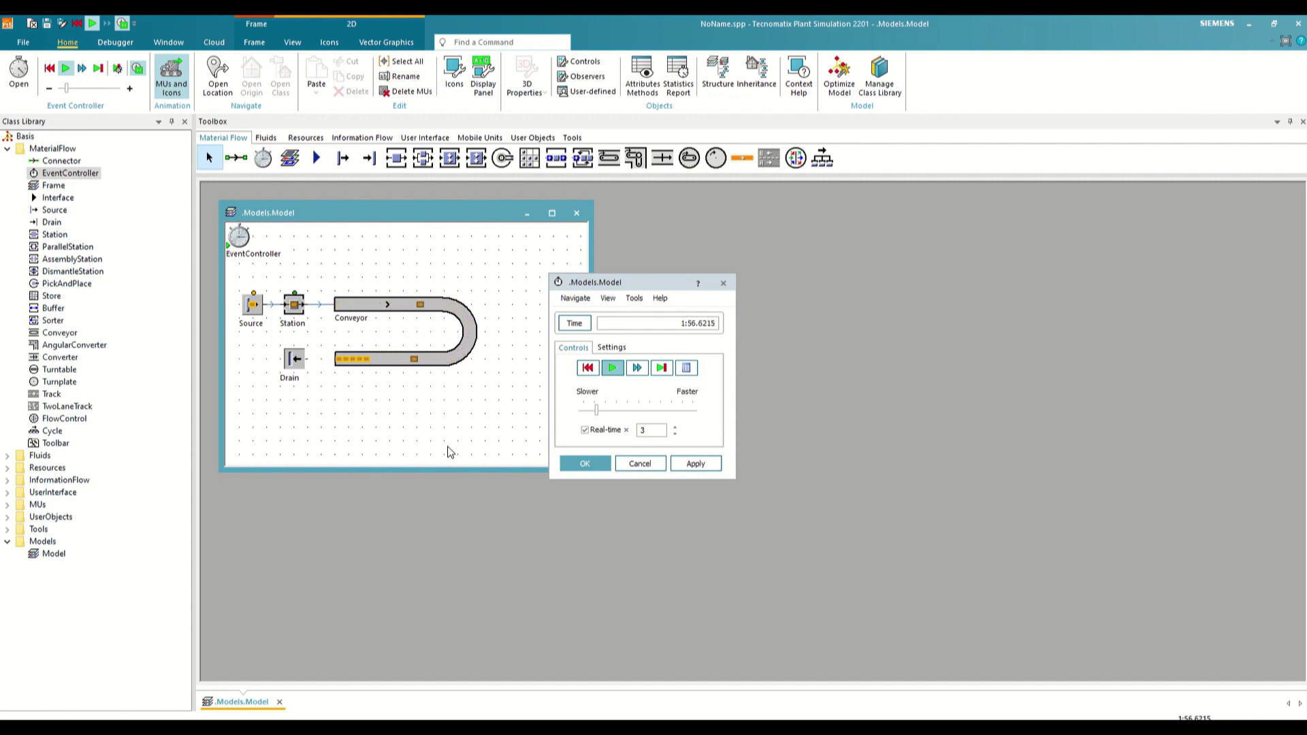
{"action": "left_click", "coordinate": [587, 368]}
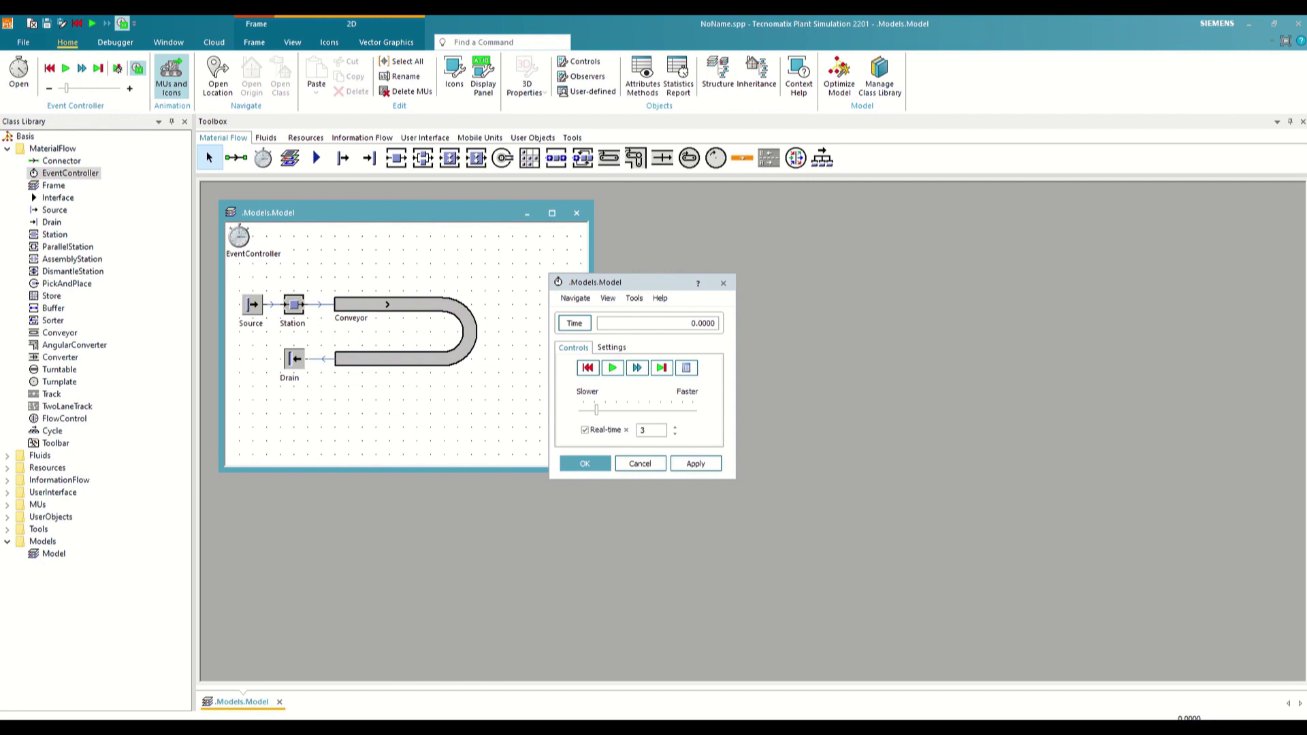
- Start the simulation with the Event Debugger open so it lists upcoming Animation and Out events
{"action": "left_click", "coordinate": [687, 368]}
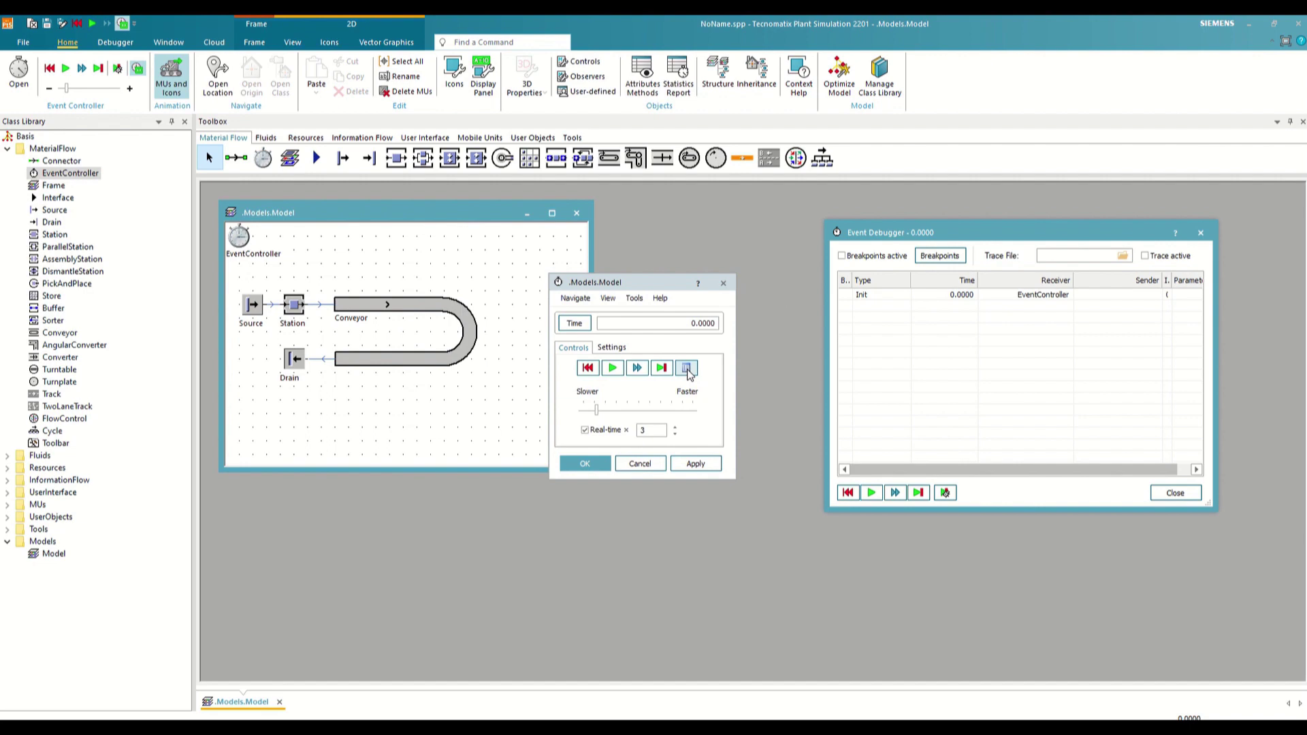
{"action": "left_click", "coordinate": [612, 368]}
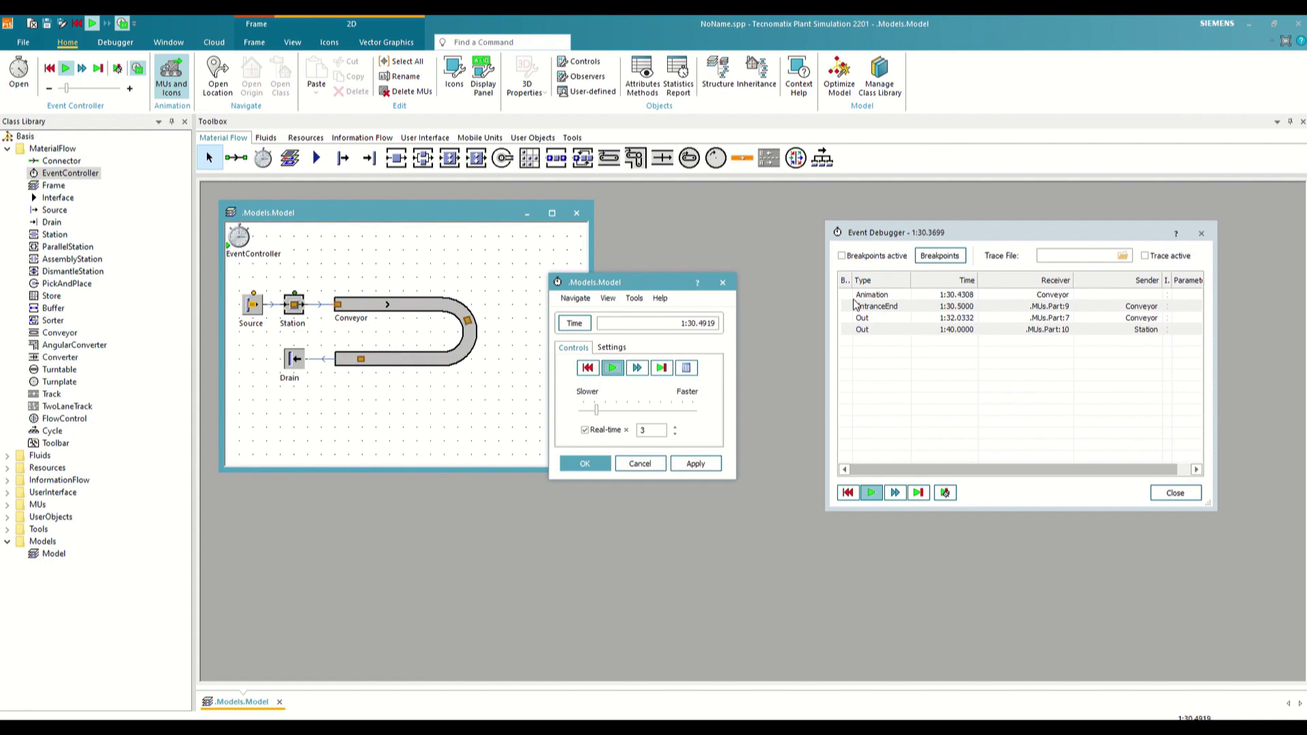
- Turn off MUs and Icons animation and Real-time, then pause the run
{"action": "left_click", "coordinate": [178, 93]}
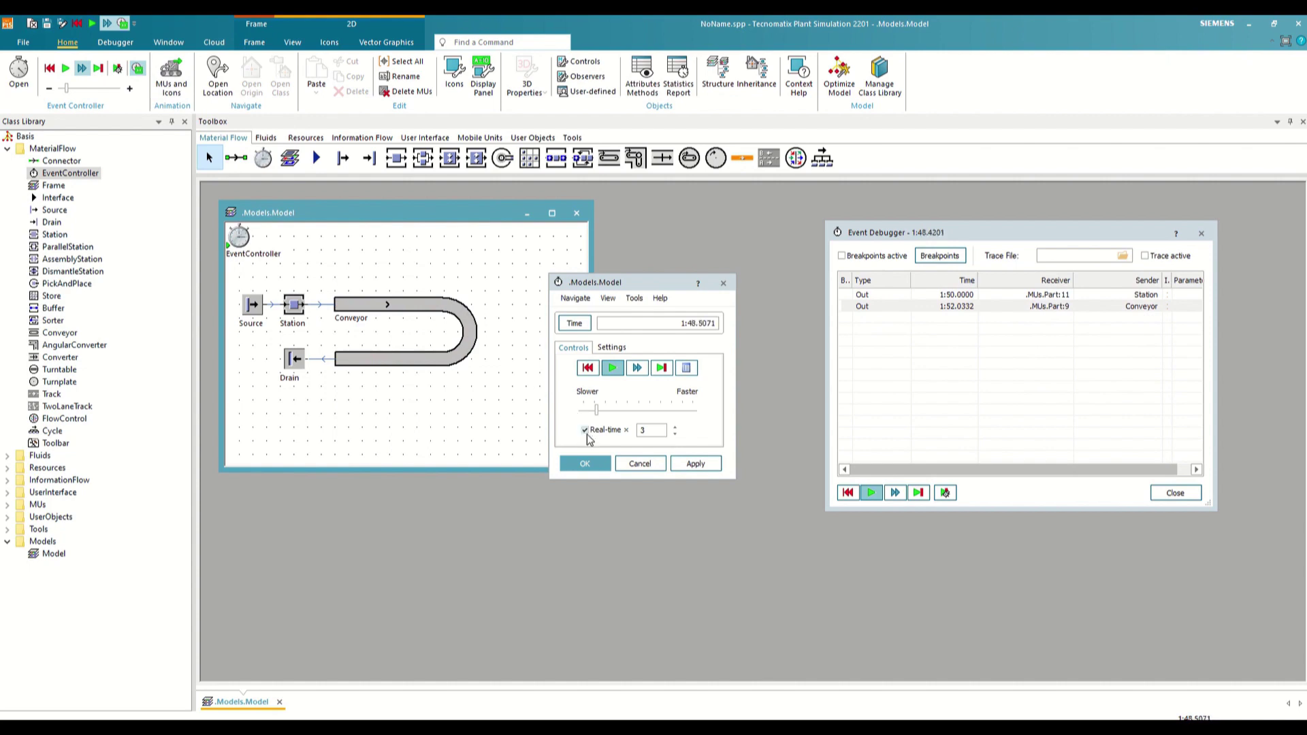
{"action": "left_click", "coordinate": [585, 431]}
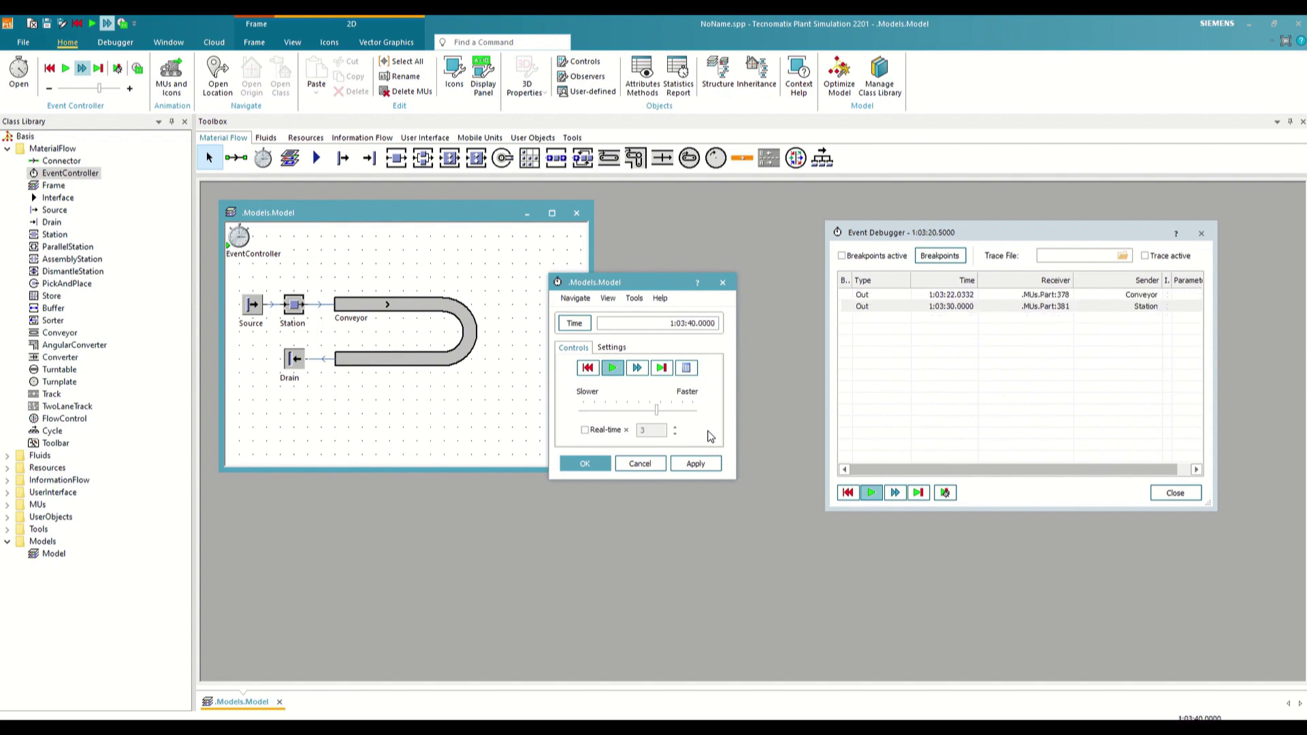
{"action": "left_click", "coordinate": [612, 368]}
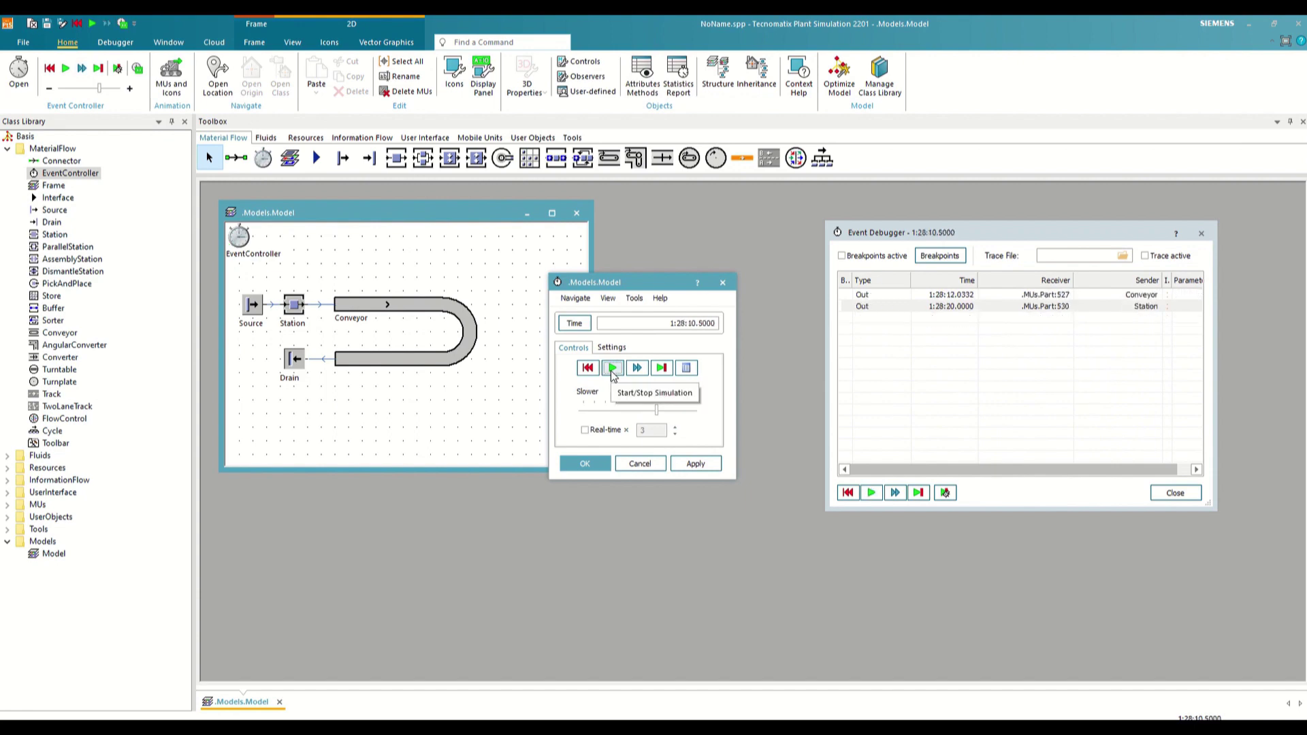
- Single-step through events until the run reaches 1:28:30.5000
{"action": "left_click", "coordinate": [660, 368]}
{"action": "left_click", "coordinate": [660, 368]}
{"action": "left_click", "coordinate": [659, 368]}
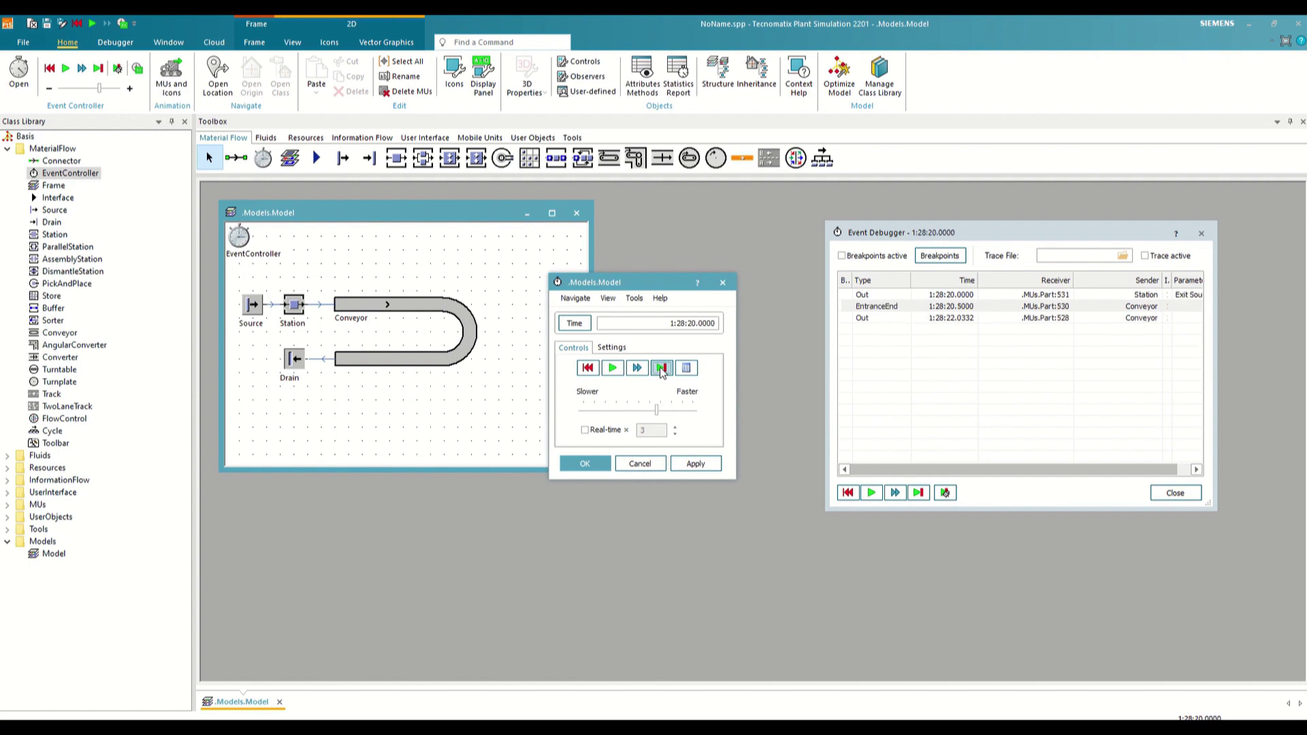
{"action": "left_click", "coordinate": [660, 367]}
{"action": "left_click", "coordinate": [659, 368]}
{"action": "left_click", "coordinate": [660, 368]}
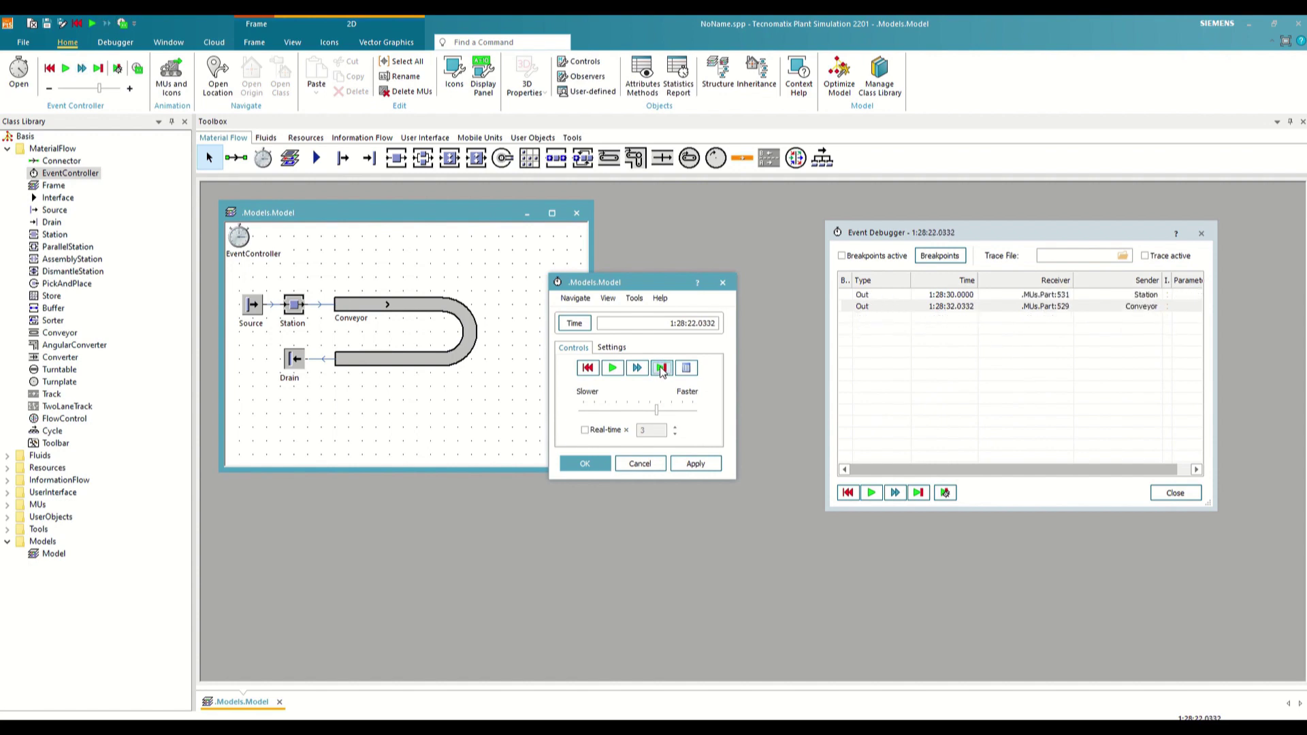
{"action": "left_click", "coordinate": [660, 368]}
{"action": "left_click", "coordinate": [660, 367]}
{"action": "left_click", "coordinate": [660, 368]}
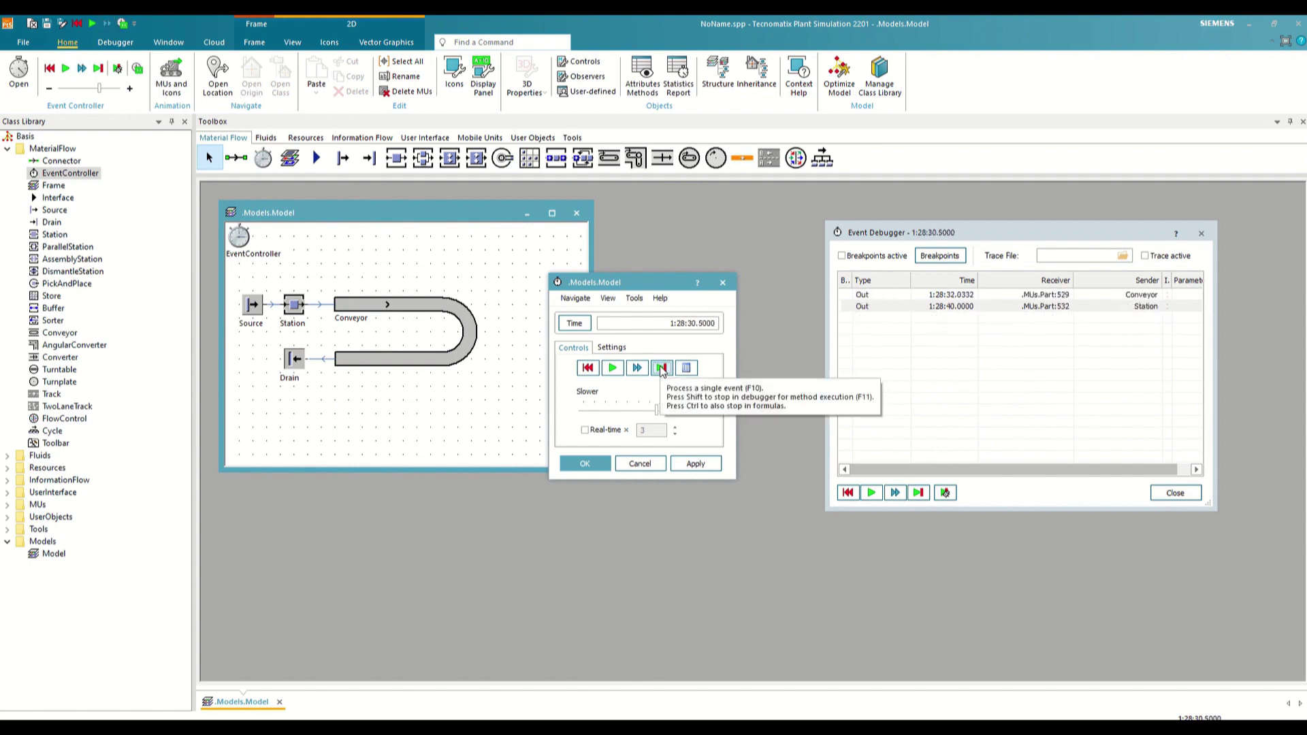